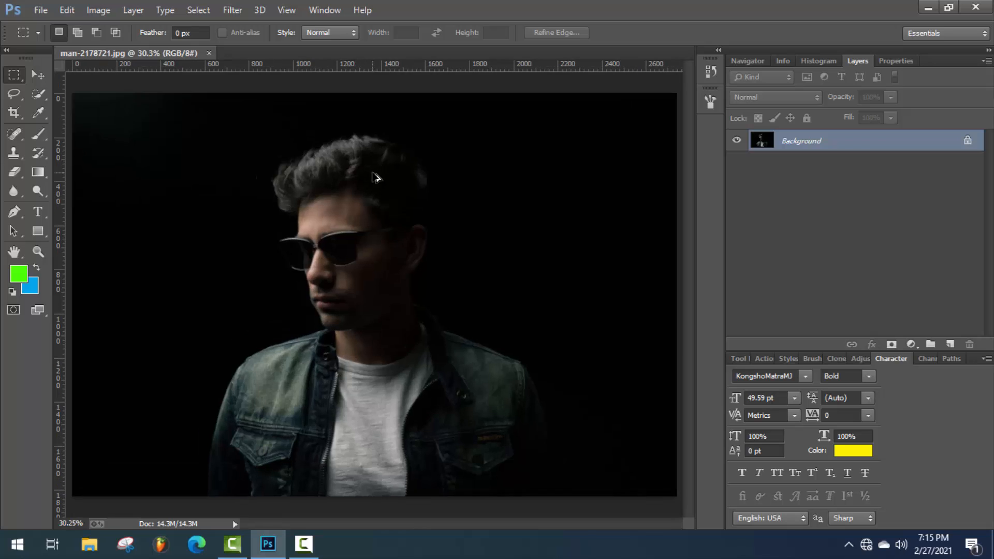
Step: Add a Levels adjustment layer above the background, setting the shadow input to 3 and the midtones to 1.41
{"action": "scroll", "coordinate": [376, 177], "scroll_direction": "down", "scroll_amount": 1}
{"action": "scroll", "coordinate": [376, 178], "scroll_direction": "up", "scroll_amount": 2}
{"action": "scroll", "coordinate": [373, 172], "scroll_direction": "down", "scroll_amount": 1}
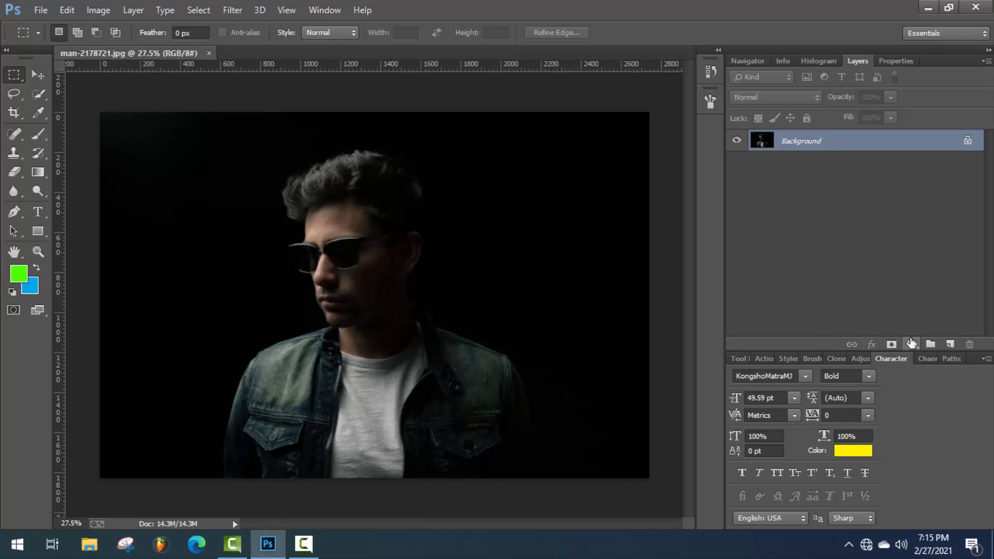
{"action": "left_click", "coordinate": [911, 345]}
{"action": "left_click", "coordinate": [893, 99]}
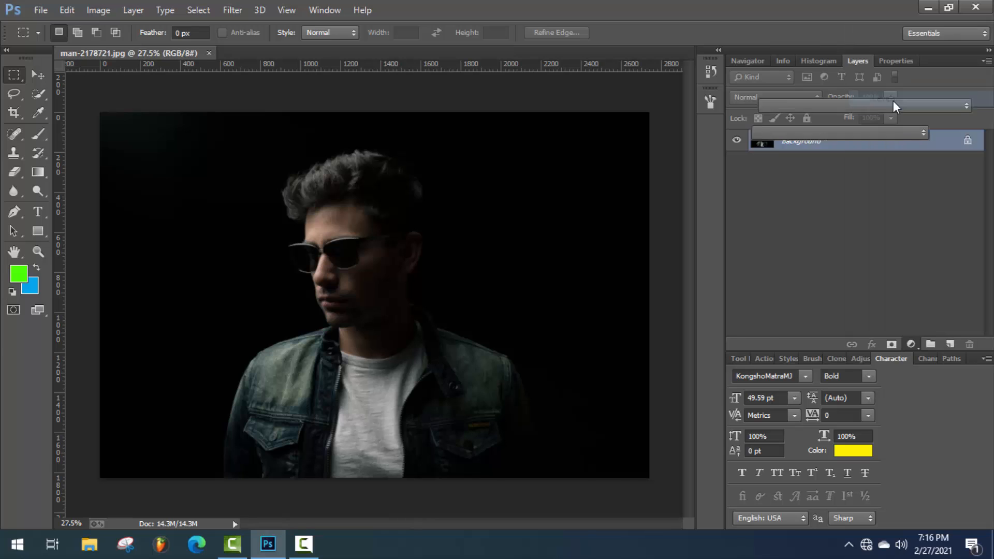
{"action": "mouse_move", "coordinate": [772, 210]}
{"action": "left_mouse_down"}
{"action": "mouse_move", "coordinate": [781, 208]}
{"action": "mouse_move", "coordinate": [773, 210]}
{"action": "left_mouse_up"}
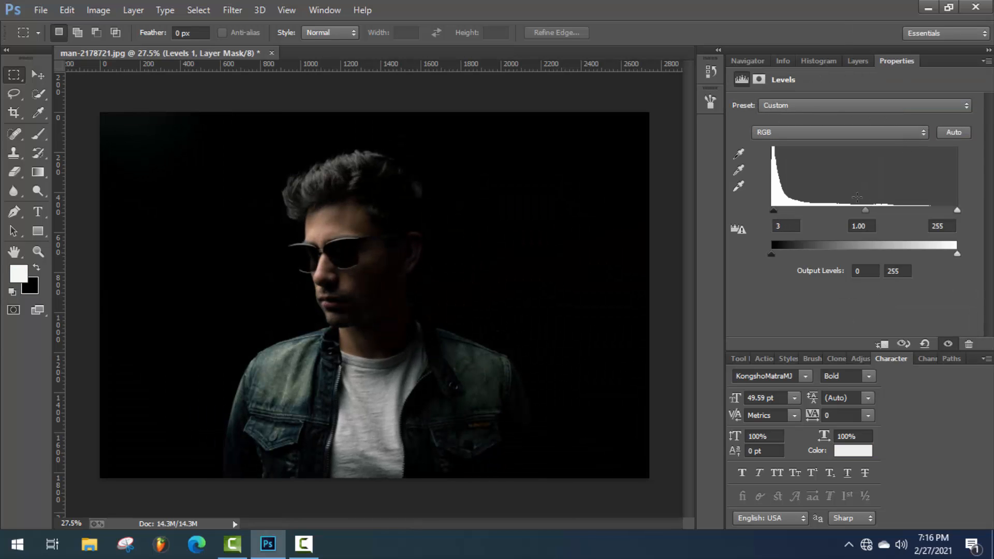
{"action": "left_click_drag", "start_coordinate": [863, 214], "coordinate": [844, 215]}
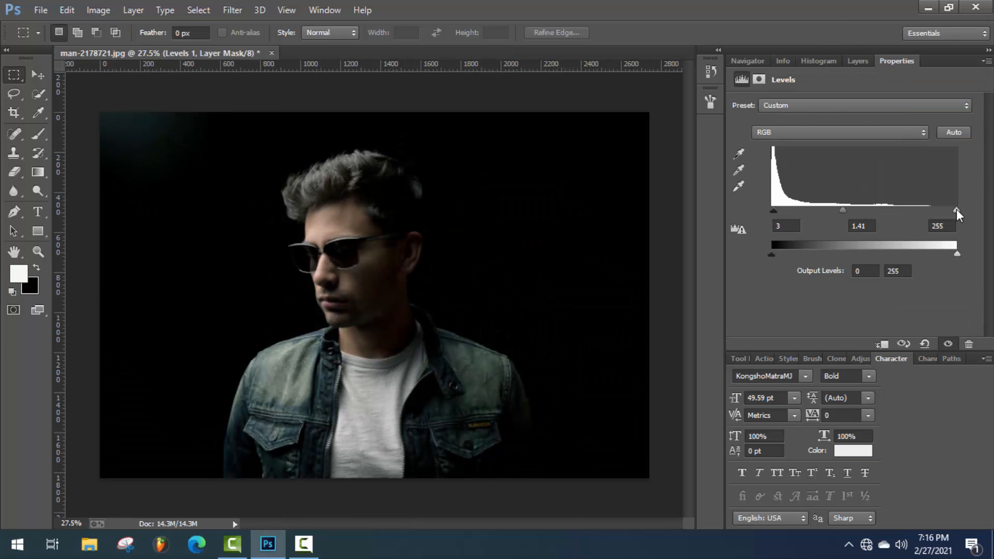
Step: Brighten the photo further in Levels with shadows 0, midtones 1.61 and a highlight input slightly above 215
{"action": "left_click_drag", "start_coordinate": [957, 215], "coordinate": [929, 222]}
{"action": "left_click_drag", "start_coordinate": [835, 214], "coordinate": [762, 212]}
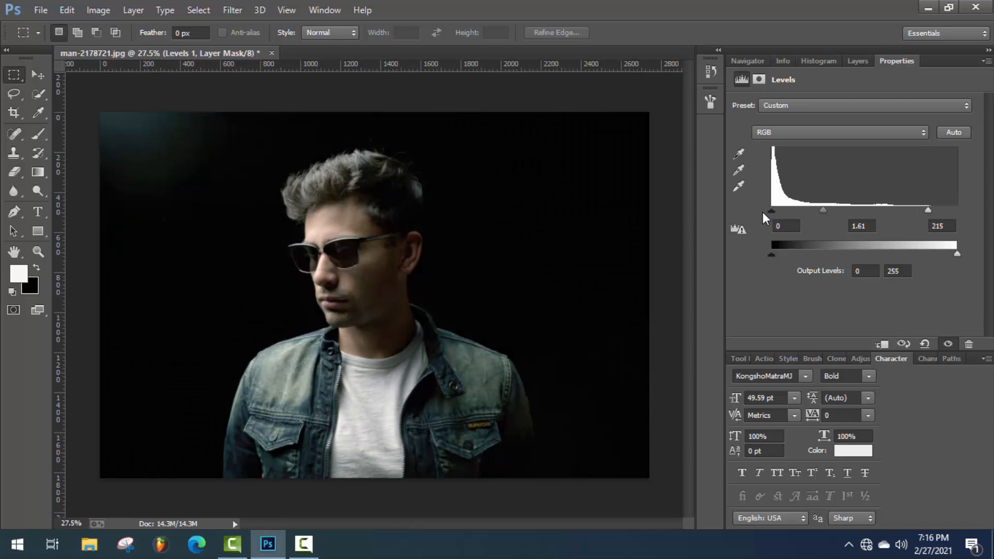
{"action": "left_click_drag", "start_coordinate": [928, 210], "coordinate": [938, 215]}
{"action": "left_click", "coordinate": [857, 61]}
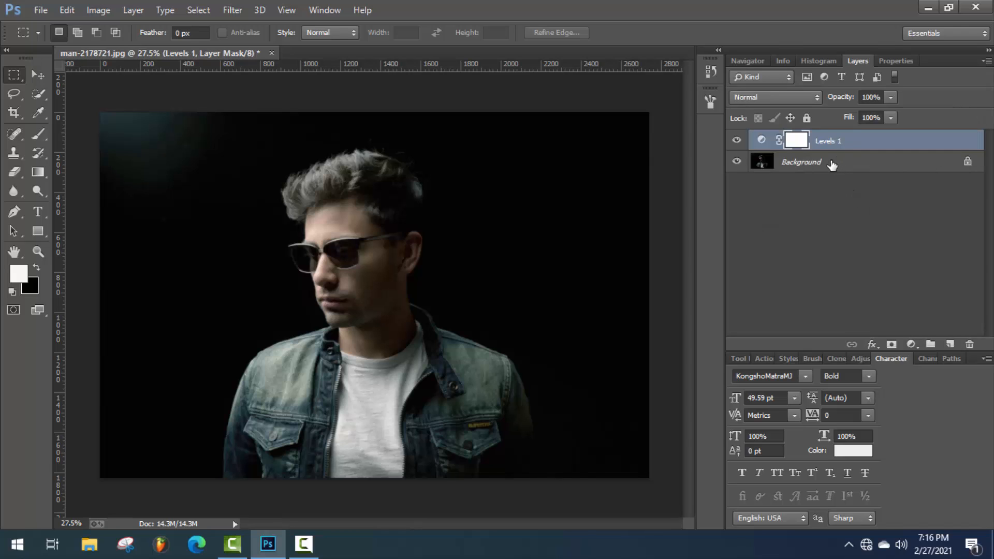
Step: Set up the Brush tool with a hard round tip at 20 px
{"action": "left_click", "coordinate": [39, 136]}
{"action": "left_click", "coordinate": [73, 34]}
{"action": "left_click", "coordinate": [54, 145]}
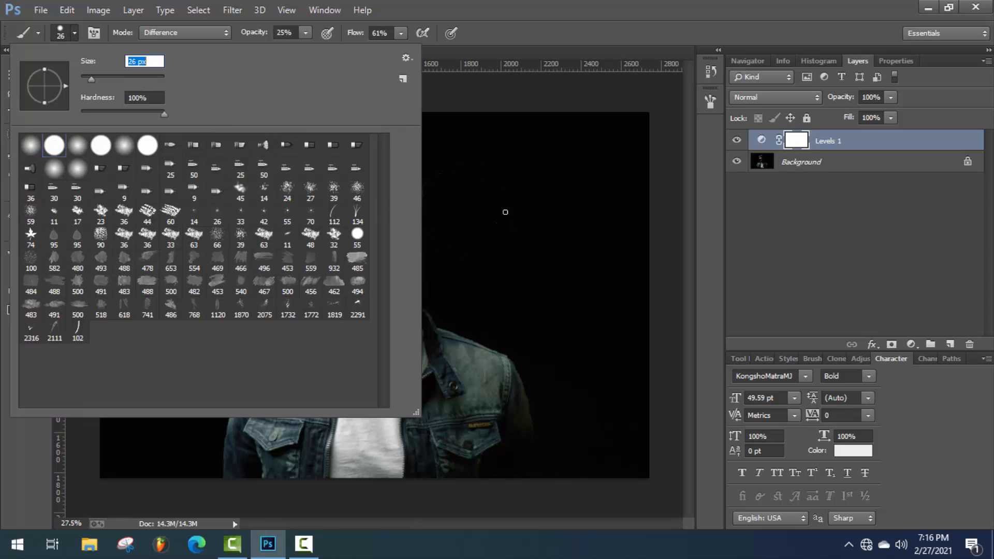
{"action": "left_click", "coordinate": [88, 79]}
{"action": "left_click_drag", "start_coordinate": [89, 78], "coordinate": [89, 79]}
{"action": "left_click", "coordinate": [73, 36]}
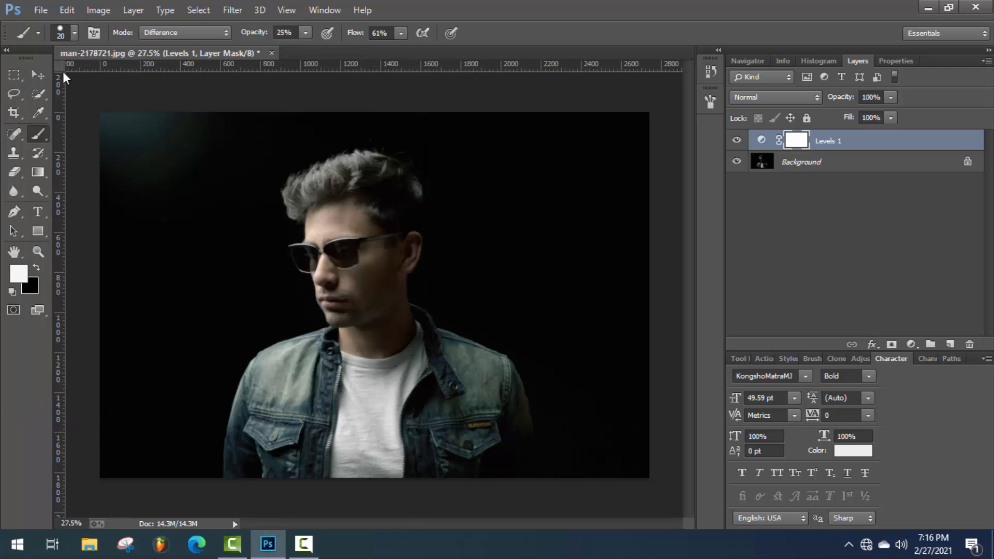
Step: Start a Pen path where the photo's left-hand sleeve meets the lower image edge and place its first anchors upward
{"action": "left_click", "coordinate": [14, 211]}
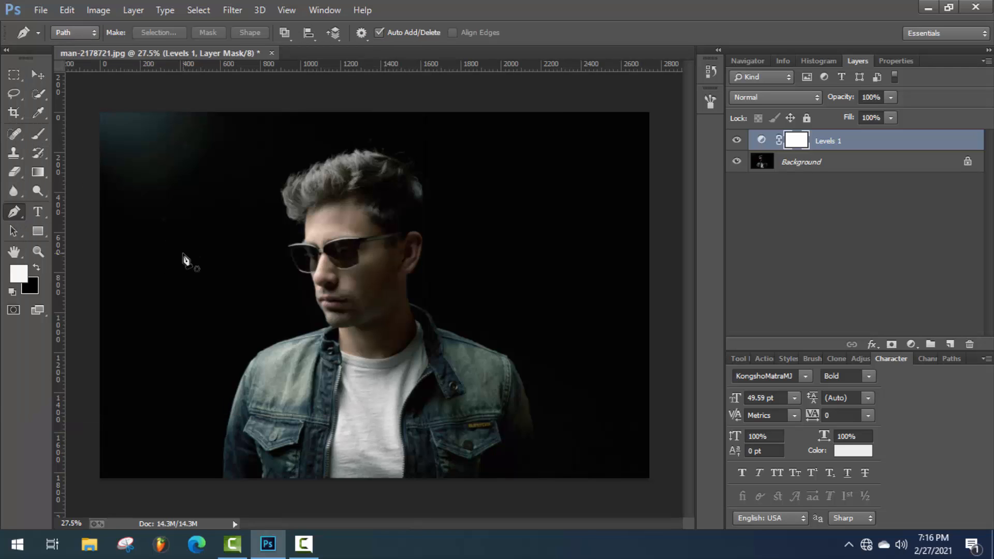
{"action": "scroll", "coordinate": [269, 393], "scroll_direction": "up", "scroll_amount": 4}
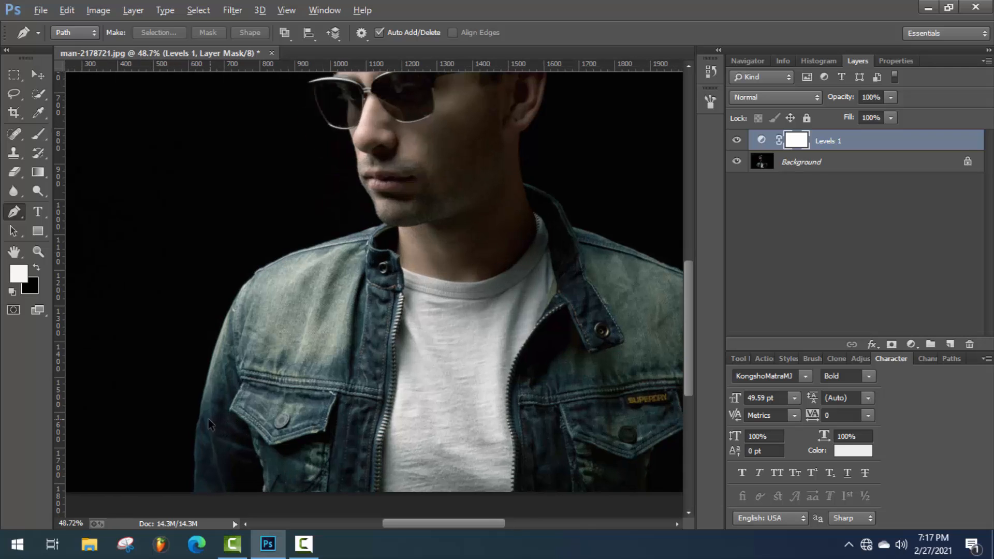
{"action": "left_click", "coordinate": [193, 491]}
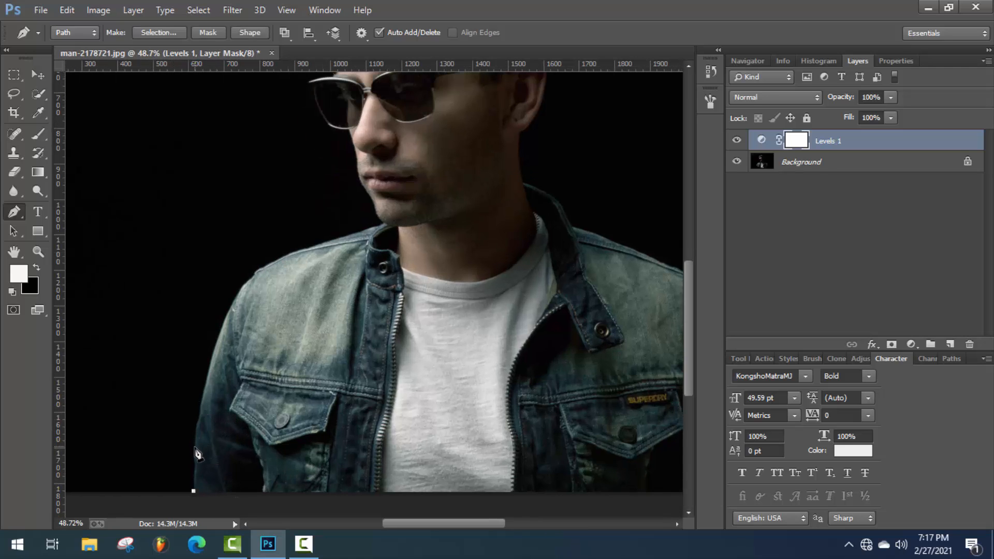
{"action": "scroll", "coordinate": [198, 455], "scroll_direction": "up", "scroll_amount": 3}
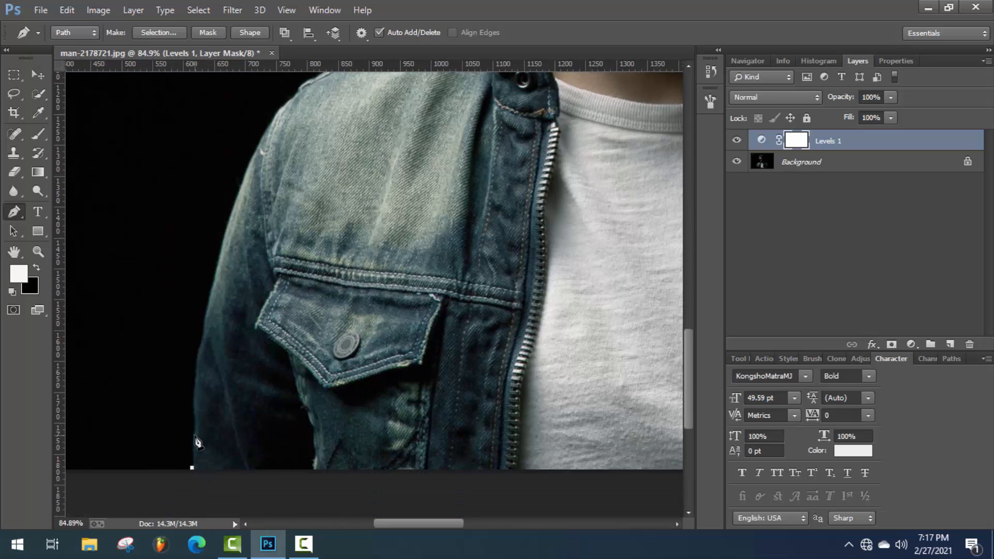
{"action": "mouse_move", "coordinate": [194, 436]}
{"action": "left_mouse_down"}
{"action": "mouse_move", "coordinate": [195, 411]}
{"action": "mouse_move", "coordinate": [195, 420]}
{"action": "left_mouse_up"}
{"action": "key", "text": "ctrl+z"}
{"action": "left_click", "coordinate": [194, 429], "text": "alt"}
{"action": "left_click_drag", "start_coordinate": [193, 413], "coordinate": [192, 386]}
Step: Continue the path up the outer edge of the left-hand sleeve to about pocket height
{"action": "scroll", "coordinate": [199, 422], "scroll_direction": "up", "scroll_amount": 3}
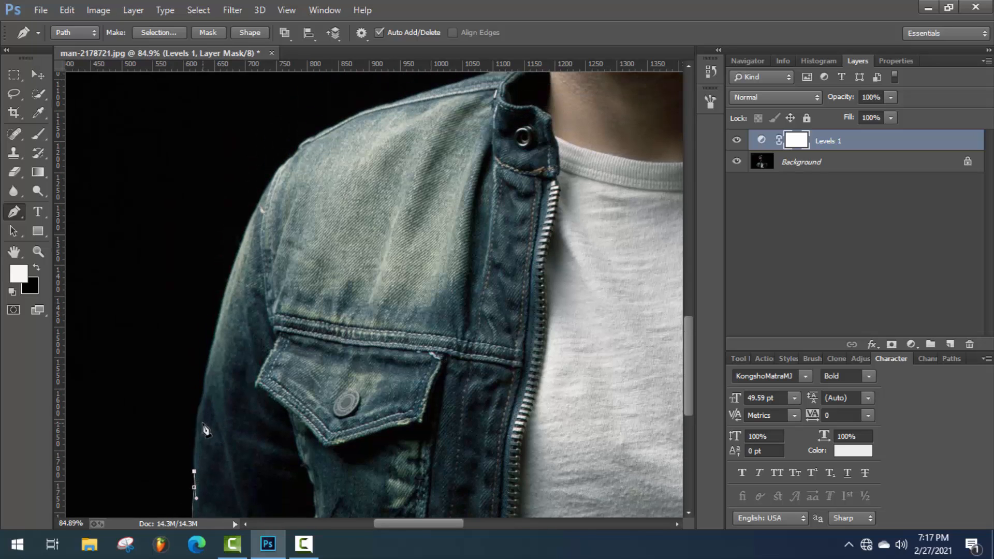
{"action": "left_click_drag", "start_coordinate": [199, 412], "coordinate": [205, 383]}
{"action": "scroll", "coordinate": [204, 417], "scroll_direction": "up", "scroll_amount": 1}
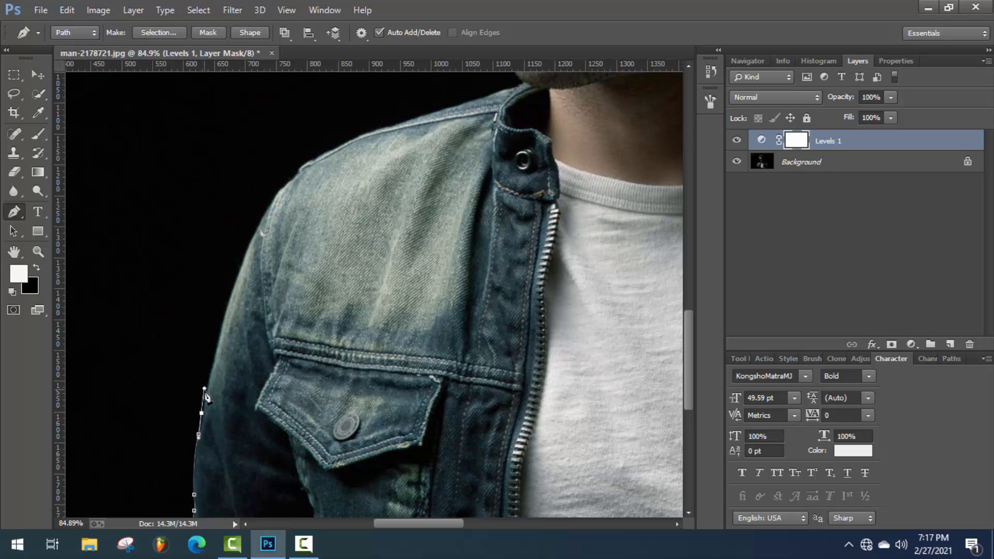
{"action": "key", "text": "ctrl+z"}
{"action": "scroll", "coordinate": [202, 422], "scroll_direction": "up", "scroll_amount": 4}
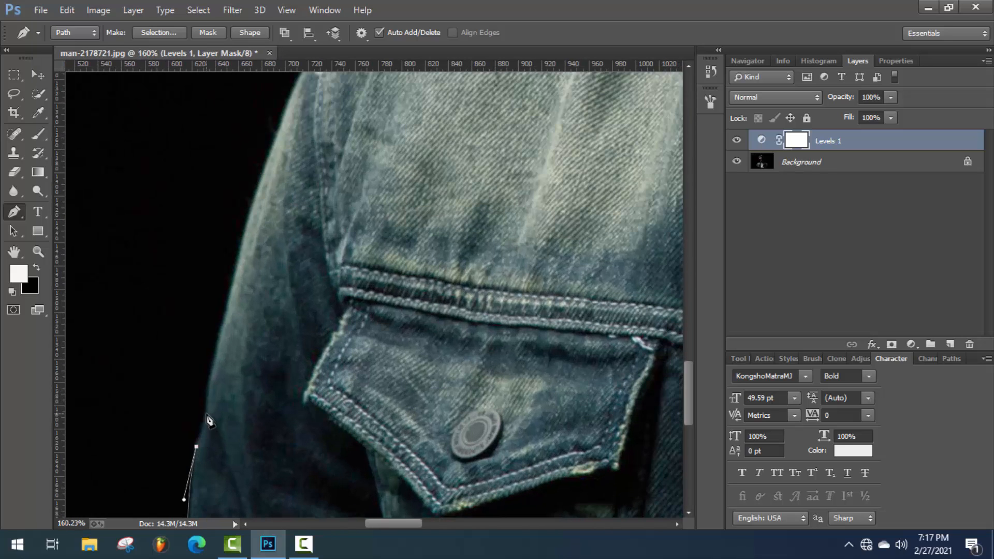
{"action": "left_click_drag", "start_coordinate": [204, 412], "coordinate": [209, 386]}
Step: Trace the upper part of the left-hand sleeve up to the start of the shoulder curve
{"action": "scroll", "coordinate": [207, 418], "scroll_direction": "up", "scroll_amount": 2}
{"action": "scroll", "coordinate": [223, 417], "scroll_direction": "up", "scroll_amount": 1}
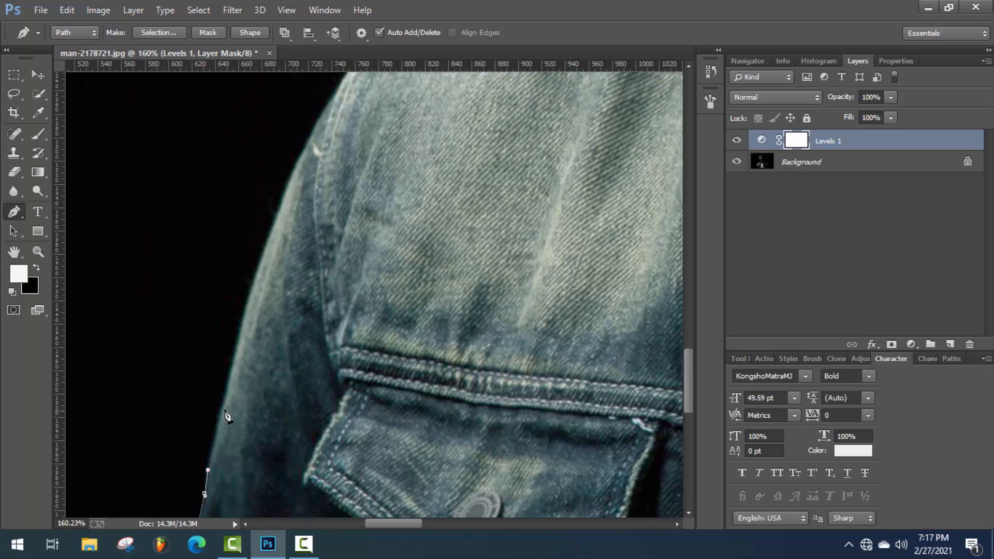
{"action": "scroll", "coordinate": [226, 411], "scroll_direction": "up", "scroll_amount": 4}
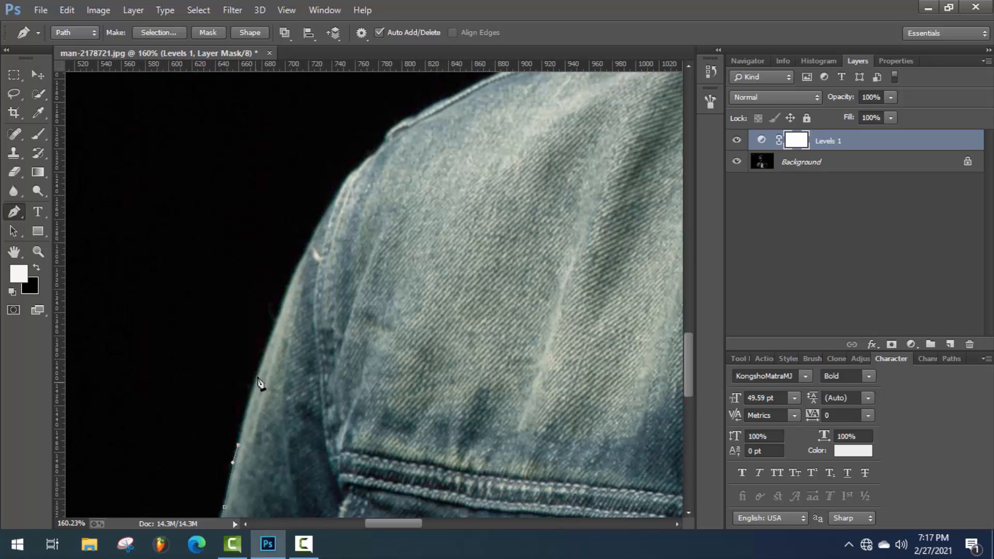
{"action": "scroll", "coordinate": [257, 387], "scroll_direction": "up", "scroll_amount": 1}
{"action": "scroll", "coordinate": [284, 336], "scroll_direction": "up", "scroll_amount": 2}
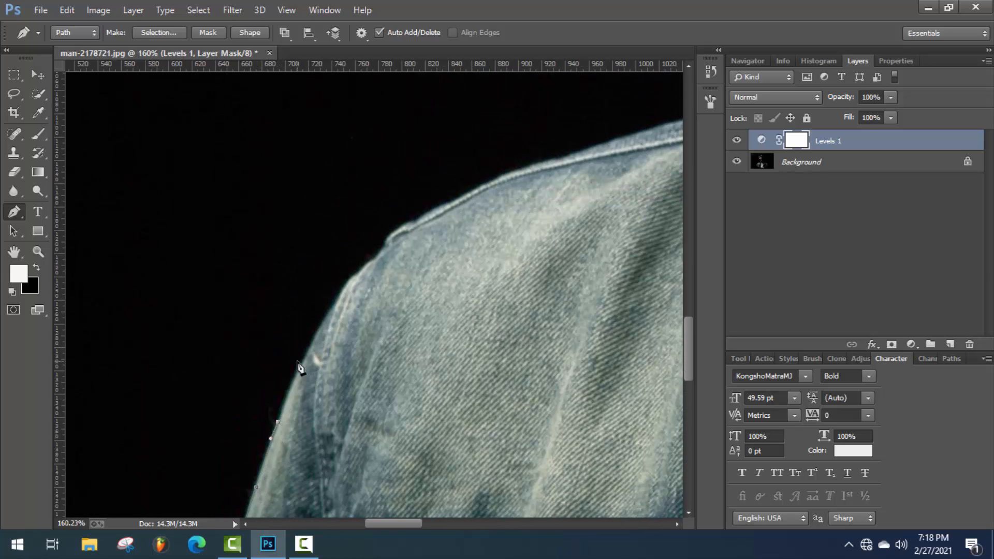
{"action": "scroll", "coordinate": [336, 356], "scroll_direction": "up", "scroll_amount": 2}
{"action": "left_click_drag", "start_coordinate": [323, 365], "coordinate": [343, 339]}
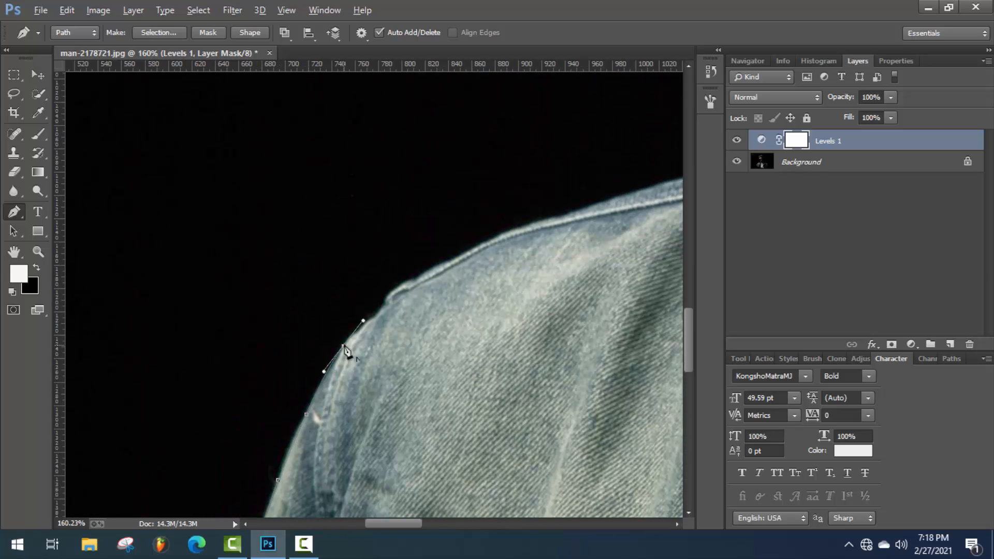
Step: Carry the path around the left-hand shoulder curve and onto the top of the jacket's shoulder
{"action": "scroll", "coordinate": [348, 351], "scroll_direction": "up", "scroll_amount": 1}
{"action": "scroll", "coordinate": [361, 385], "scroll_direction": "up", "scroll_amount": 1}
{"action": "left_click_drag", "start_coordinate": [367, 389], "coordinate": [389, 361]}
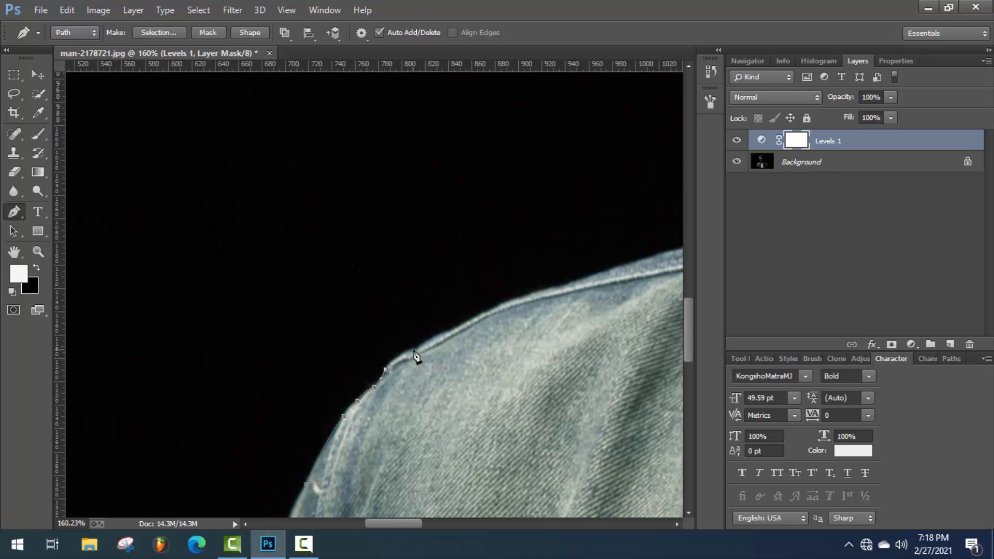
{"action": "scroll", "coordinate": [415, 354], "scroll_direction": "up", "scroll_amount": 1}
{"action": "left_click_drag", "start_coordinate": [406, 522], "coordinate": [414, 522]}
{"action": "left_click_drag", "start_coordinate": [384, 349], "coordinate": [385, 349]}
{"action": "scroll", "coordinate": [389, 356], "scroll_direction": "up", "scroll_amount": 1}
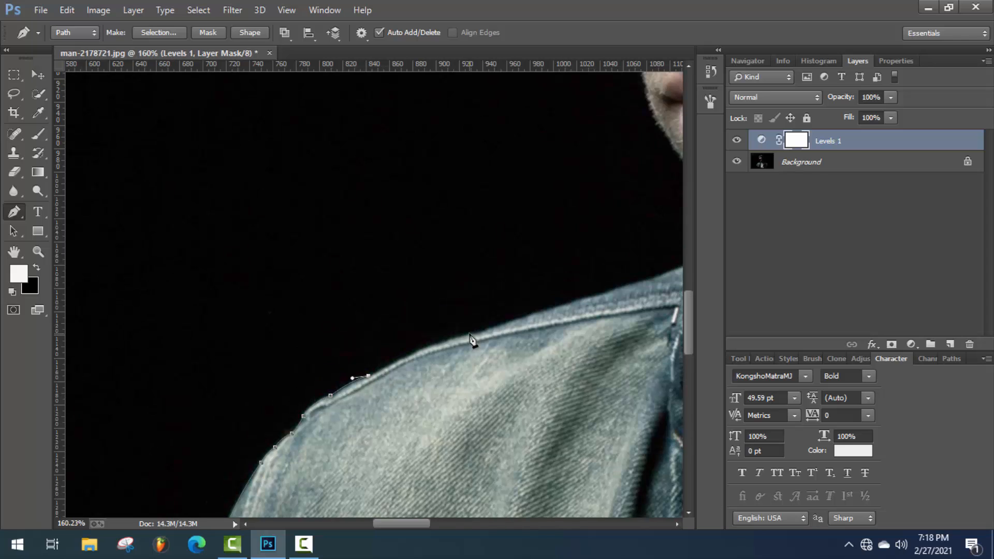
Step: Extend the path along the top of the left-hand shoulder toward the collar, trimming the anchors' outgoing handles
{"action": "left_click_drag", "start_coordinate": [468, 335], "coordinate": [516, 325]}
{"action": "left_click", "coordinate": [468, 334], "text": "alt"}
{"action": "left_click_drag", "start_coordinate": [401, 523], "coordinate": [421, 522]}
{"action": "left_click_drag", "start_coordinate": [396, 294], "coordinate": [432, 284]}
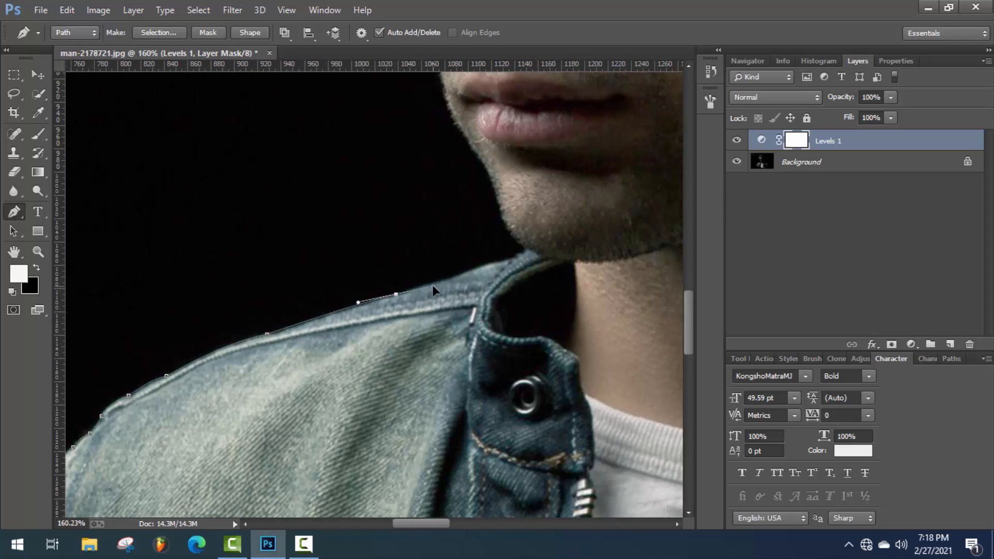
{"action": "left_click", "coordinate": [396, 294], "text": "alt"}
Step: Trace the jacket collar below the chin and around its dark inner opening beside the neck
{"action": "left_click_drag", "start_coordinate": [496, 263], "coordinate": [540, 245]}
{"action": "left_click", "coordinate": [496, 264], "text": "alt"}
{"action": "left_click", "coordinate": [529, 252], "text": "alt"}
{"action": "left_click_drag", "start_coordinate": [495, 300], "coordinate": [566, 351]}
{"action": "left_click", "coordinate": [531, 337], "text": "alt"}
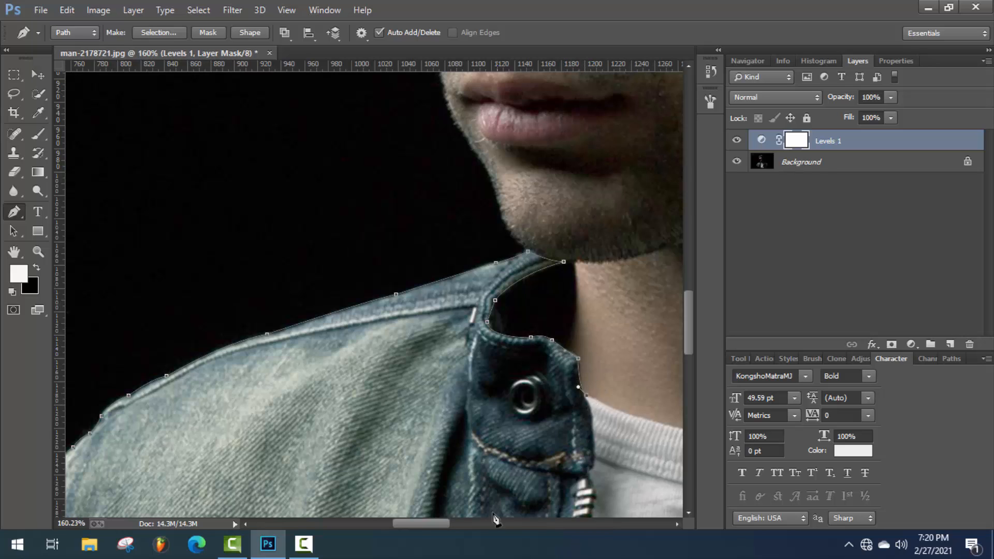
Step: Follow the upper edge of the white T-shirt neckline across the base of the neck
{"action": "scroll", "coordinate": [593, 400], "scroll_direction": "right", "scroll_amount": 5}
{"action": "left_click_drag", "start_coordinate": [425, 422], "coordinate": [452, 423]}
{"action": "scroll", "coordinate": [503, 444], "scroll_direction": "right", "scroll_amount": 1}
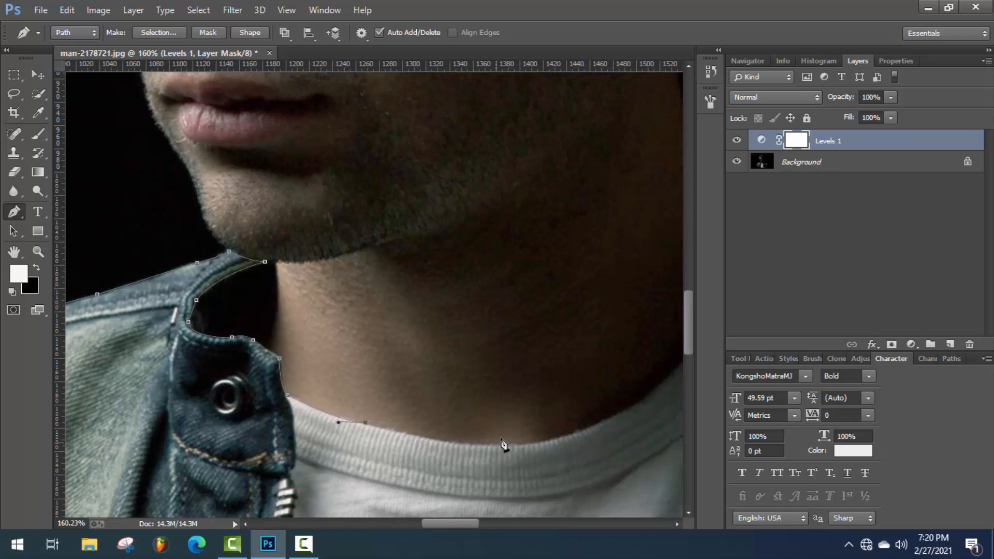
{"action": "scroll", "coordinate": [501, 395], "scroll_direction": "right", "scroll_amount": 3}
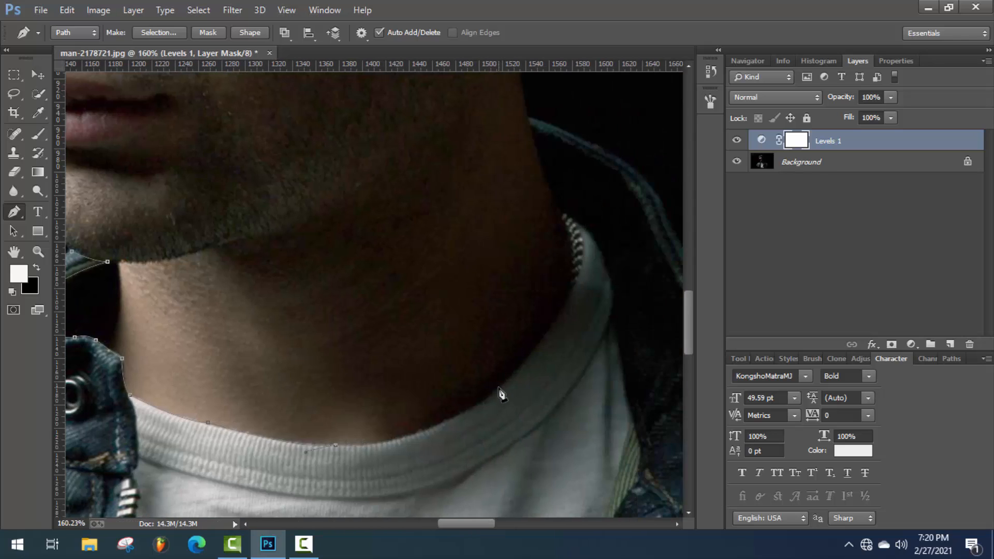
{"action": "left_click_drag", "start_coordinate": [499, 389], "coordinate": [585, 322]}
{"action": "left_click", "coordinate": [500, 392], "text": "alt"}
Step: Trace the neckline's right-hand edge upward and along the zip teeth to the side of the neck
{"action": "scroll", "coordinate": [522, 277], "scroll_direction": "right", "scroll_amount": 1}
{"action": "left_click_drag", "start_coordinate": [521, 270], "coordinate": [535, 227]}
{"action": "left_click", "coordinate": [520, 271], "text": "alt"}
{"action": "scroll", "coordinate": [549, 272], "scroll_direction": "up", "scroll_amount": 3}
{"action": "mouse_move", "coordinate": [517, 307]}
{"action": "left_mouse_down"}
{"action": "mouse_move", "coordinate": [512, 261]}
{"action": "mouse_move", "coordinate": [505, 292]}
{"action": "left_mouse_up"}
{"action": "left_click", "coordinate": [518, 307], "text": "alt"}
{"action": "scroll", "coordinate": [512, 302], "scroll_direction": "up", "scroll_amount": 1}
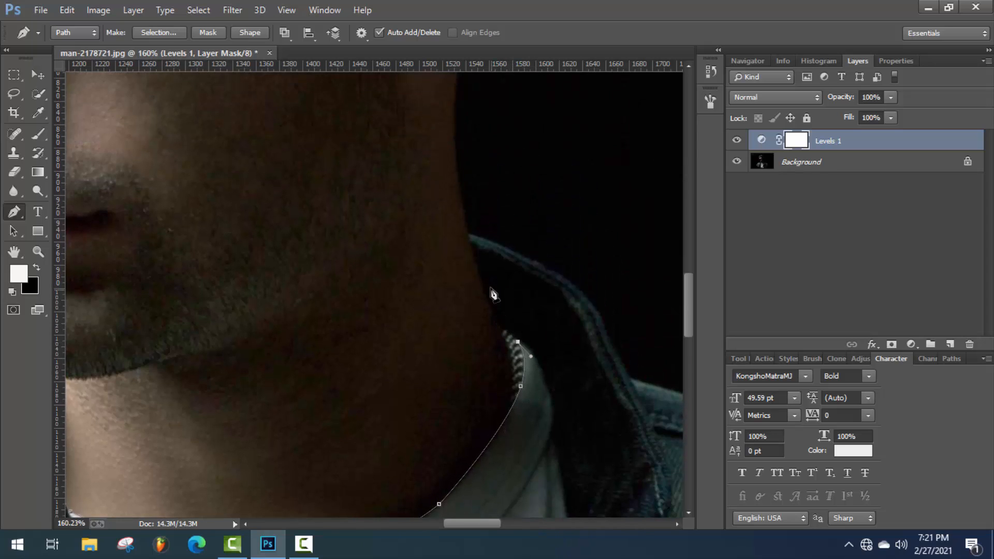
{"action": "left_click", "coordinate": [503, 327]}
Step: Run the path up the neck to the top of the right-hand collar and down the collar's outer edge
{"action": "scroll", "coordinate": [528, 296], "scroll_direction": "up", "scroll_amount": 2}
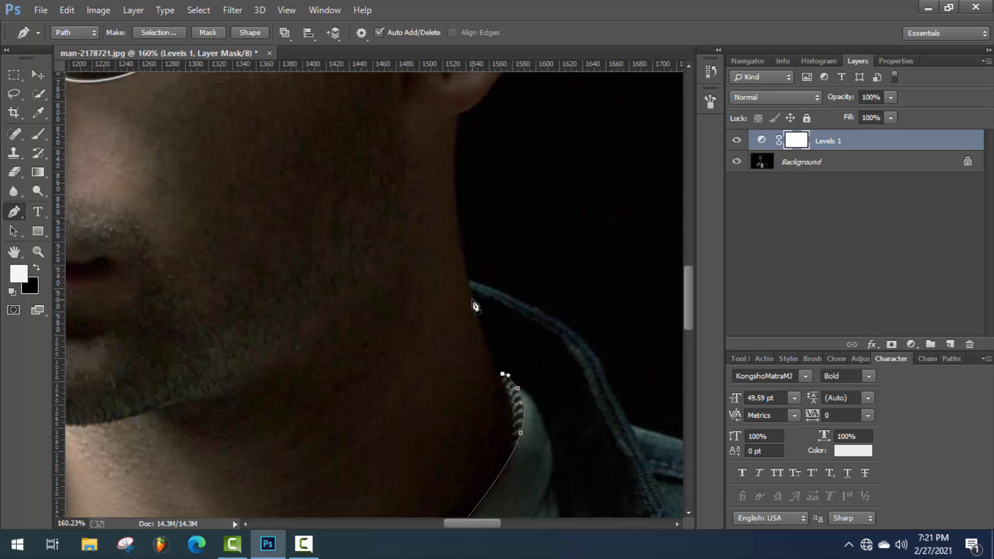
{"action": "left_click_drag", "start_coordinate": [470, 288], "coordinate": [467, 256]}
{"action": "left_click", "coordinate": [468, 280]}
{"action": "left_click_drag", "start_coordinate": [559, 324], "coordinate": [592, 347]}
{"action": "scroll", "coordinate": [499, 497], "scroll_direction": "right", "scroll_amount": 5}
{"action": "scroll", "coordinate": [514, 388], "scroll_direction": "down", "scroll_amount": 3}
{"action": "left_click_drag", "start_coordinate": [418, 277], "coordinate": [437, 316]}
{"action": "left_click", "coordinate": [444, 334]}
Step: Trace the top of the right-hand shoulder from the collar out to the sleeve seam
{"action": "scroll", "coordinate": [445, 336], "scroll_direction": "right", "scroll_amount": 5}
{"action": "left_click_drag", "start_coordinate": [361, 377], "coordinate": [377, 393]}
{"action": "left_click_drag", "start_coordinate": [460, 416], "coordinate": [481, 425]}
{"action": "scroll", "coordinate": [354, 399], "scroll_direction": "right", "scroll_amount": 5}
{"action": "scroll", "coordinate": [354, 398], "scroll_direction": "down", "scroll_amount": 2}
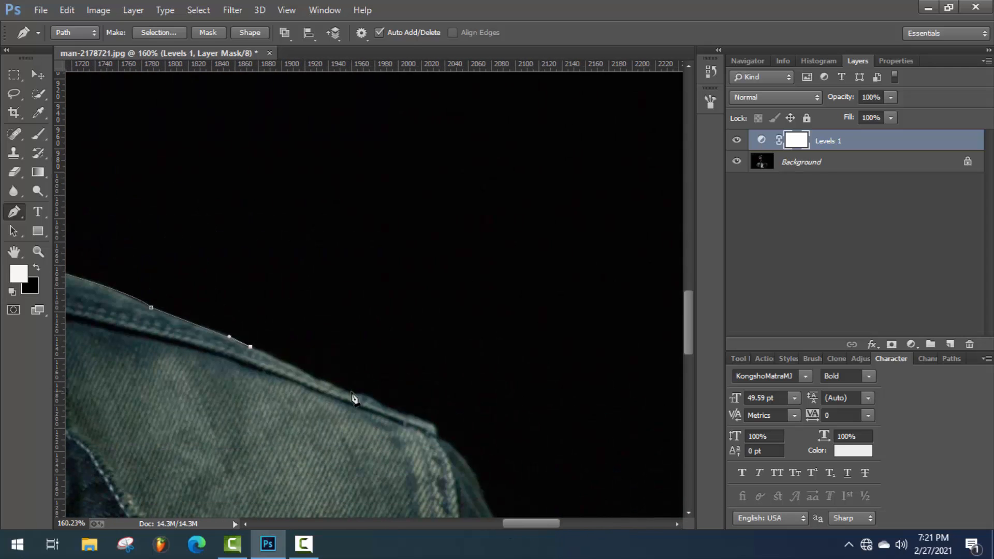
{"action": "left_click_drag", "start_coordinate": [353, 393], "coordinate": [362, 396]}
{"action": "left_click", "coordinate": [383, 405]}
{"action": "left_click", "coordinate": [436, 426]}
{"action": "left_click", "coordinate": [438, 437]}
Step: Continue the path around the right-hand shoulder curve onto the top of the sleeve
{"action": "scroll", "coordinate": [450, 409], "scroll_direction": "down", "scroll_amount": 3}
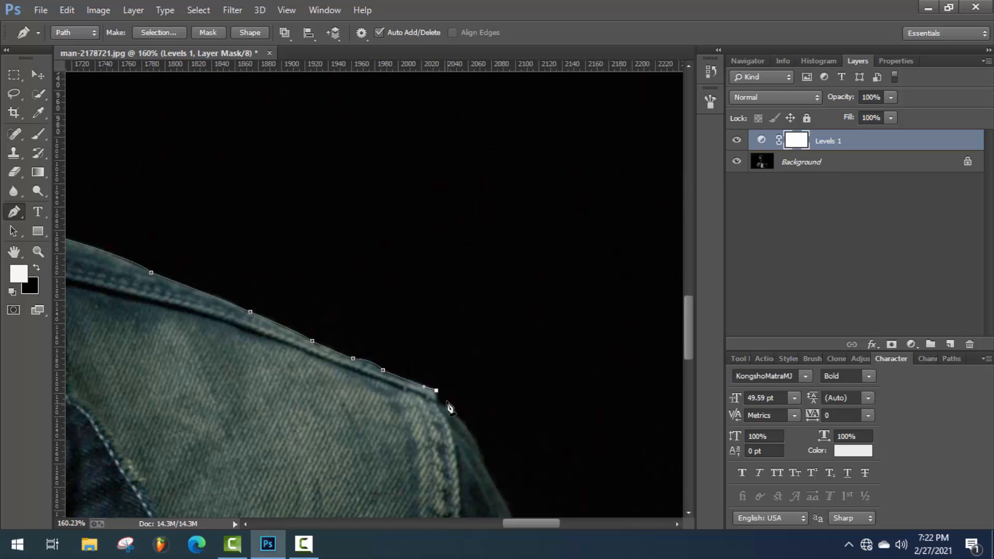
{"action": "scroll", "coordinate": [539, 441], "scroll_direction": "down", "scroll_amount": 1}
{"action": "left_click_drag", "start_coordinate": [479, 348], "coordinate": [493, 381]}
{"action": "left_click", "coordinate": [479, 349], "text": "alt"}
{"action": "scroll", "coordinate": [553, 418], "scroll_direction": "down", "scroll_amount": 4}
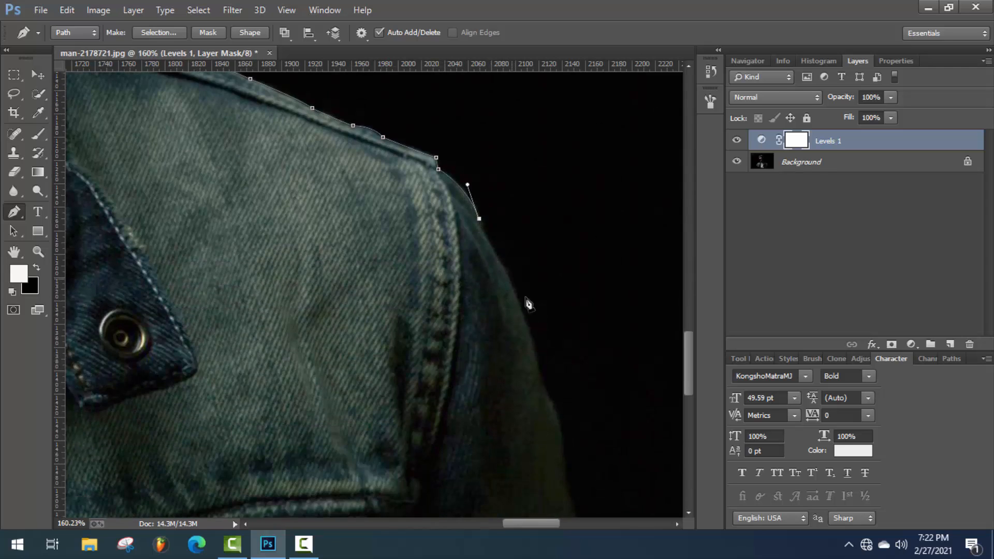
{"action": "left_click_drag", "start_coordinate": [512, 279], "coordinate": [526, 306]}
{"action": "key", "text": "ctrl+z"}
{"action": "left_click_drag", "start_coordinate": [506, 272], "coordinate": [564, 363]}
{"action": "left_click", "coordinate": [507, 273], "text": "alt"}
Step: Trace the outer edge of the right-hand upper sleeve down to the level of the brand label
{"action": "scroll", "coordinate": [533, 353], "scroll_direction": "down", "scroll_amount": 2}
{"action": "left_click", "coordinate": [535, 309], "text": "alt"}
{"action": "scroll", "coordinate": [541, 320], "scroll_direction": "down", "scroll_amount": 1}
{"action": "scroll", "coordinate": [569, 353], "scroll_direction": "down", "scroll_amount": 1}
{"action": "left_click", "coordinate": [547, 298], "text": "alt"}
{"action": "scroll", "coordinate": [561, 352], "scroll_direction": "down", "scroll_amount": 1}
{"action": "scroll", "coordinate": [566, 363], "scroll_direction": "down", "scroll_amount": 1}
{"action": "left_click", "coordinate": [565, 327], "text": "alt"}
{"action": "scroll", "coordinate": [571, 365], "scroll_direction": "down", "scroll_amount": 2}
{"action": "left_click_drag", "start_coordinate": [577, 323], "coordinate": [589, 350]}
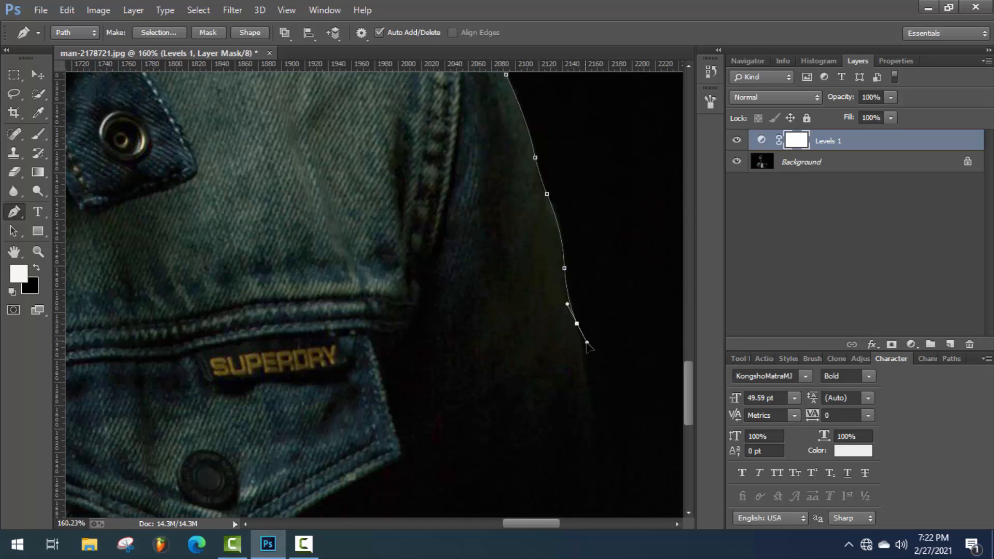
{"action": "left_click", "coordinate": [576, 323], "text": "alt"}
Step: Extend the path down the dark right-hand sleeve beside the chest pocket, ending on a trimmed anchor
{"action": "scroll", "coordinate": [598, 352], "scroll_direction": "down", "scroll_amount": 1}
{"action": "scroll", "coordinate": [622, 362], "scroll_direction": "down", "scroll_amount": 5}
{"action": "left_click_drag", "start_coordinate": [597, 291], "coordinate": [604, 332]}
{"action": "key", "text": "ctrl+z"}
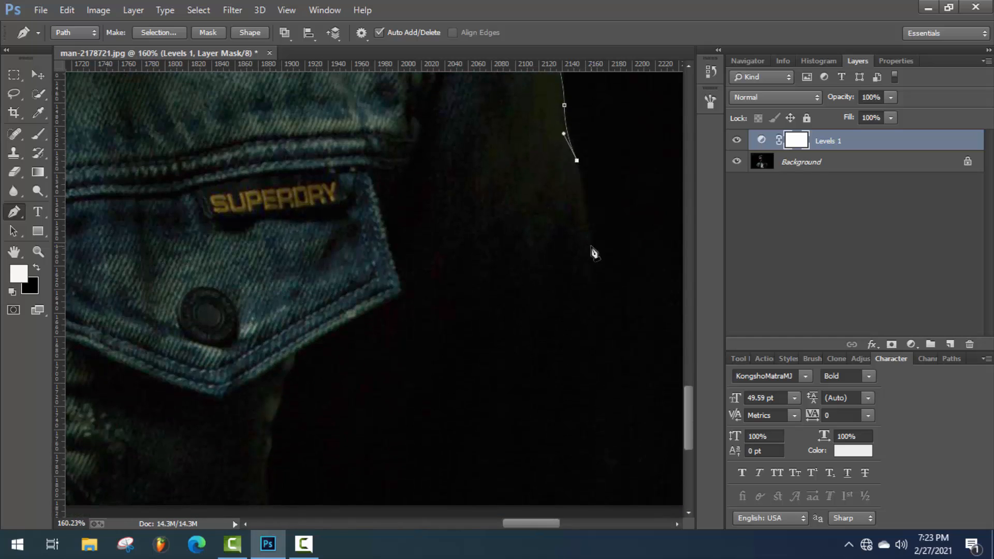
{"action": "left_click_drag", "start_coordinate": [592, 241], "coordinate": [599, 273]}
{"action": "left_click", "coordinate": [592, 241], "text": "alt"}
Step: Bring the path down the rest of the right-hand sleeve and past the photo's lower edge
{"action": "left_click_drag", "start_coordinate": [591, 308], "coordinate": [590, 366]}
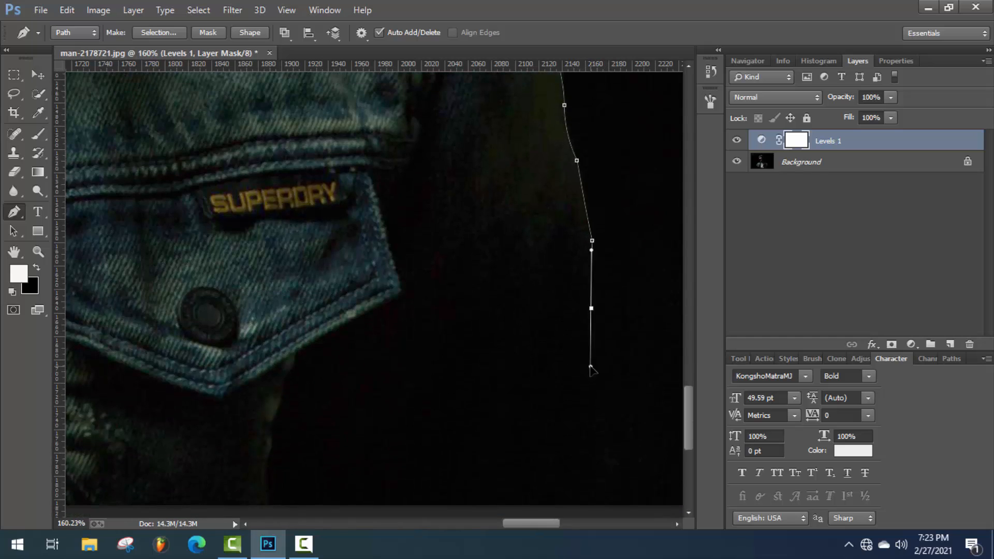
{"action": "left_click", "coordinate": [591, 308], "text": "alt"}
{"action": "left_click_drag", "start_coordinate": [584, 430], "coordinate": [575, 493]}
{"action": "left_click", "coordinate": [584, 431], "text": "alt"}
{"action": "scroll", "coordinate": [586, 480], "scroll_direction": "down", "scroll_amount": 3}
{"action": "left_click_drag", "start_coordinate": [586, 384], "coordinate": [581, 467]}
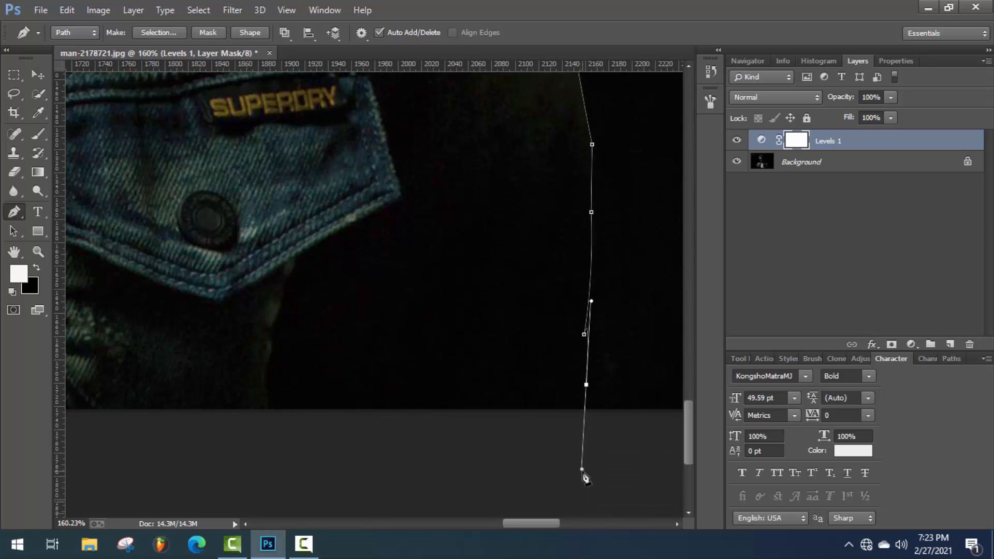
{"action": "key", "text": "ctrl+z"}
{"action": "left_click", "coordinate": [585, 382]}
{"action": "scroll", "coordinate": [355, 474], "scroll_direction": "down", "scroll_amount": 8}
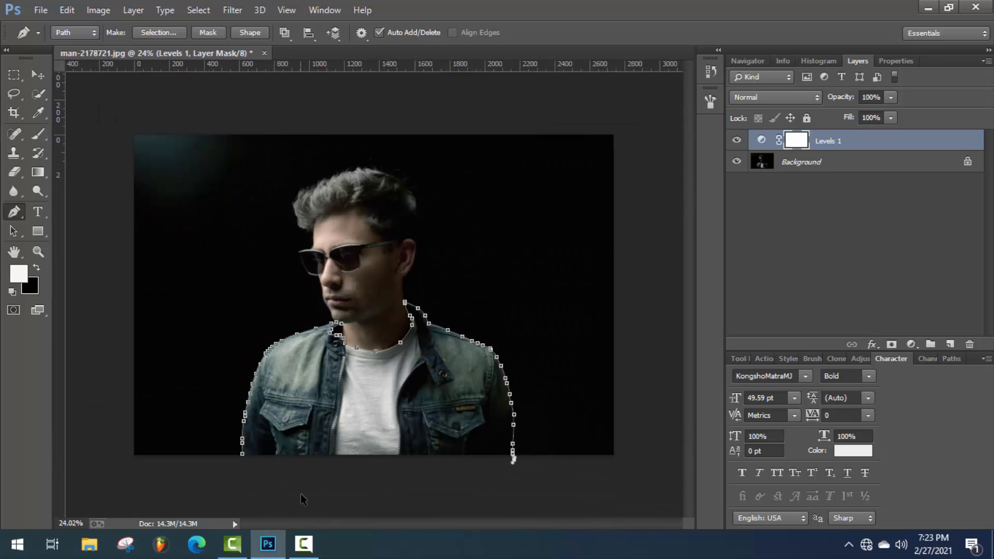
Step: Carry the path in a loose curve below the photo's lower edge and close it at the left sleeve's starting anchor
{"action": "left_click_drag", "start_coordinate": [359, 496], "coordinate": [331, 494]}
{"action": "left_click_drag", "start_coordinate": [255, 487], "coordinate": [241, 483]}
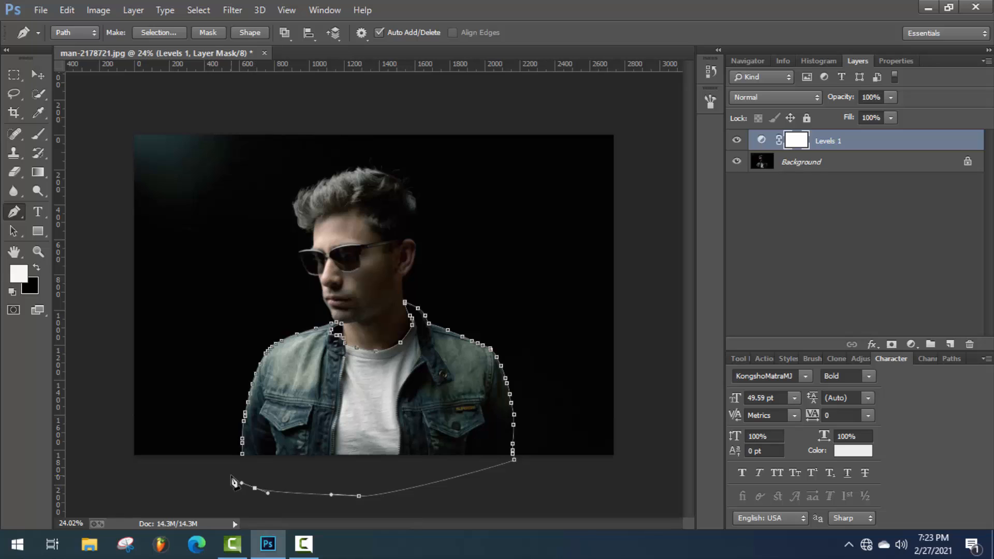
{"action": "left_click", "coordinate": [231, 468]}
{"action": "left_click", "coordinate": [242, 454]}
Step: Add a new layer above the Levels adjustment and set the foreground color to near-white #fdfefc
{"action": "left_click", "coordinate": [950, 346]}
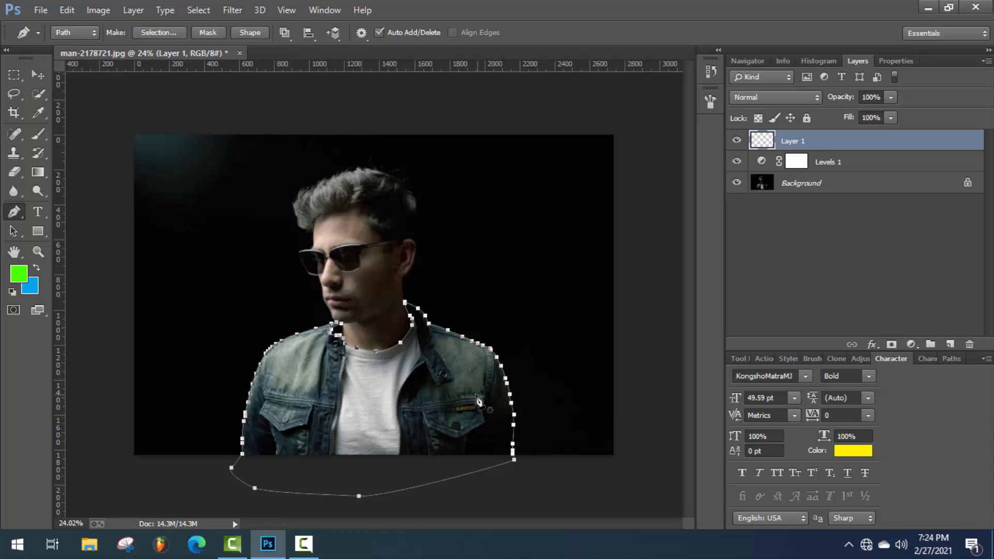
{"action": "left_click", "coordinate": [20, 275]}
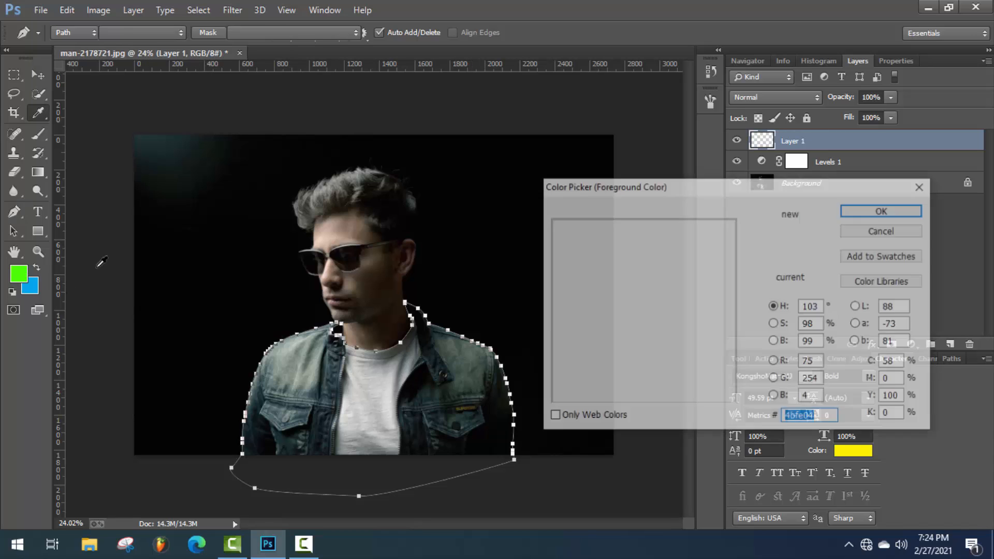
{"action": "left_click", "coordinate": [552, 219]}
{"action": "left_click", "coordinate": [550, 220]}
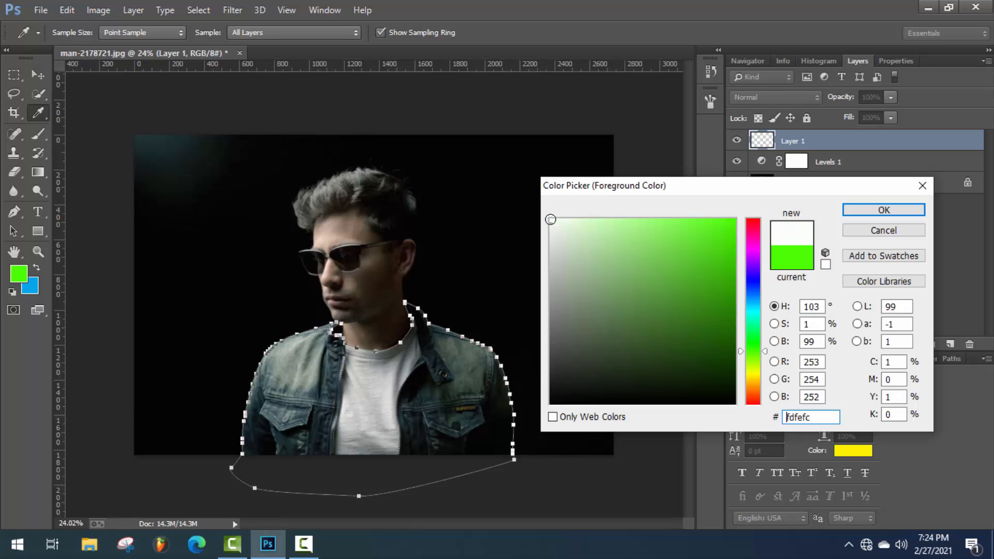
{"action": "left_click", "coordinate": [859, 210]}
Step: Stroke the jacket path with the Brush, Simulate Pressure off, and delete the path
{"action": "right_click", "coordinate": [373, 154]}
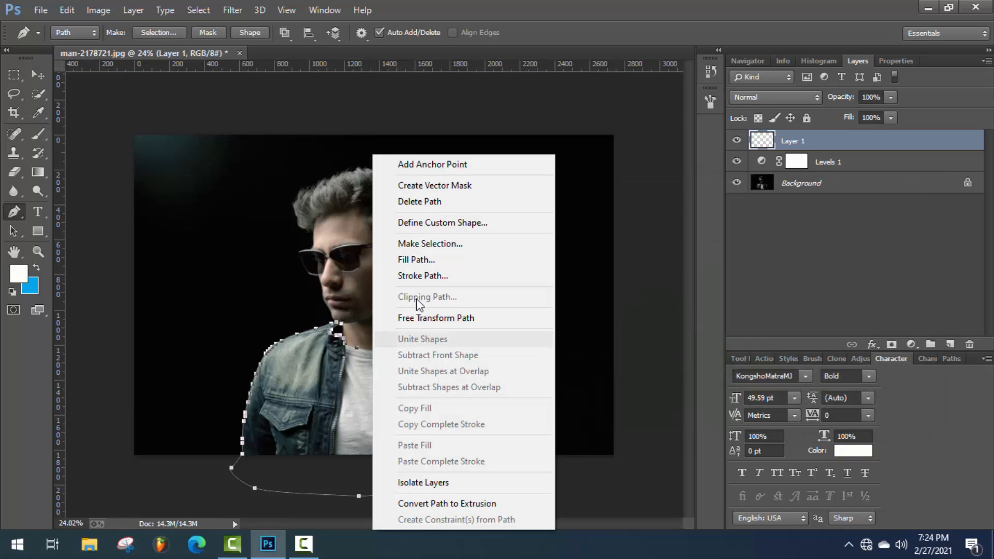
{"action": "left_click", "coordinate": [424, 279]}
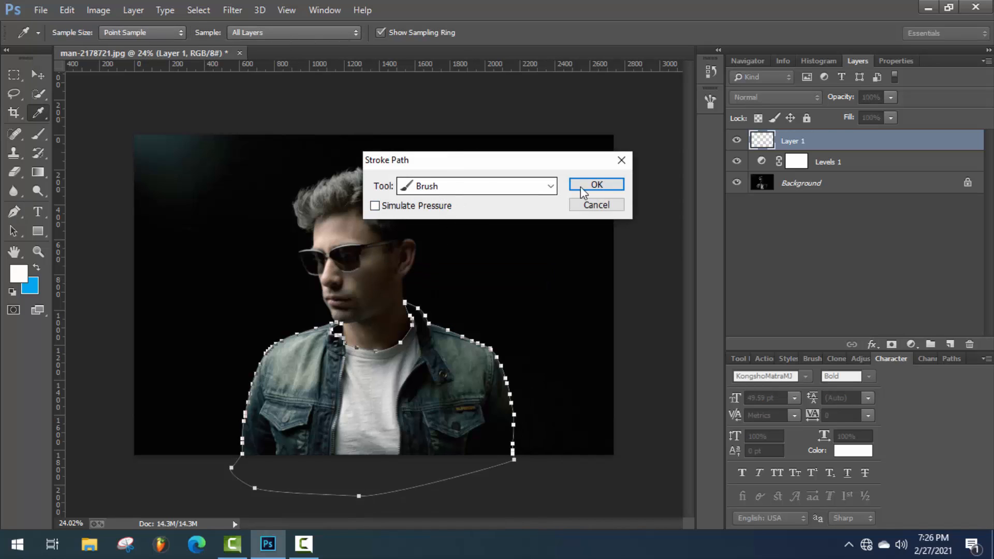
{"action": "left_click", "coordinate": [600, 185]}
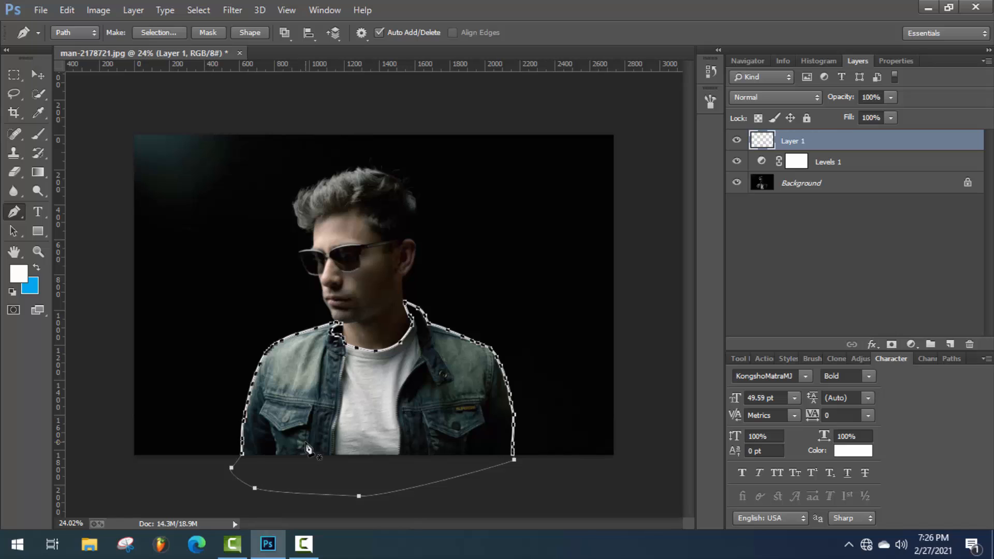
{"action": "right_click", "coordinate": [379, 345]}
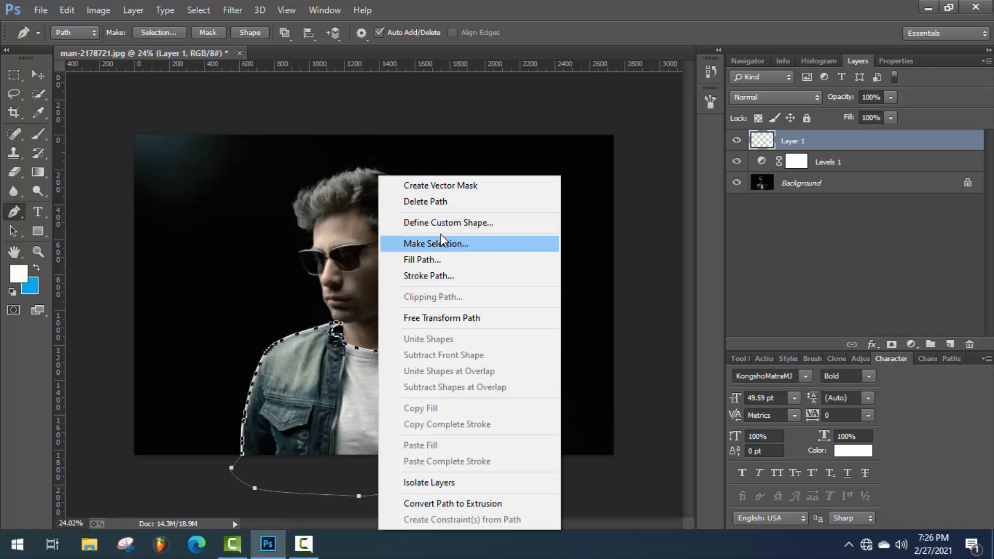
{"action": "left_click", "coordinate": [426, 202]}
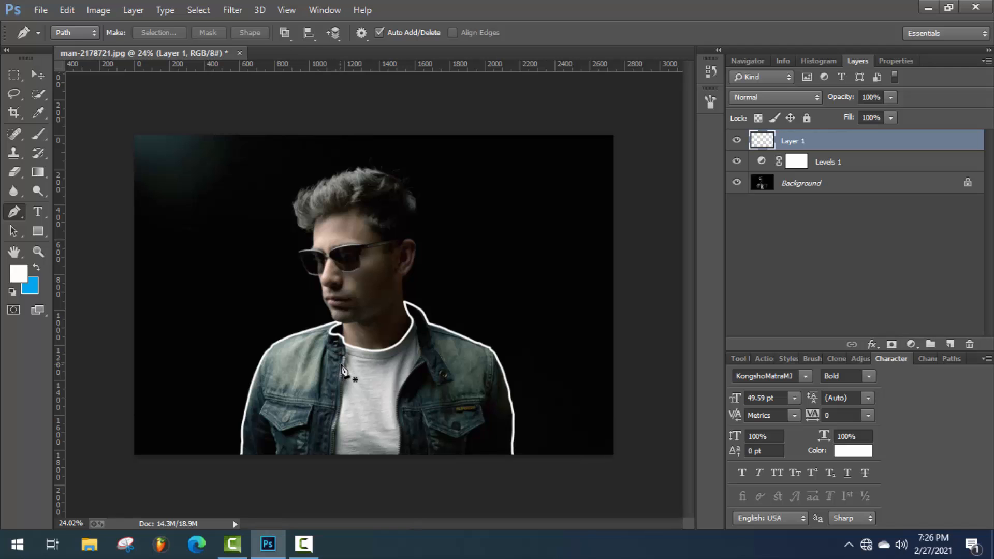
Step: Add a new layer above the white outline and activate the Brush tool
{"action": "left_click", "coordinate": [950, 344]}
{"action": "scroll", "coordinate": [410, 348], "scroll_direction": "up", "scroll_amount": 1}
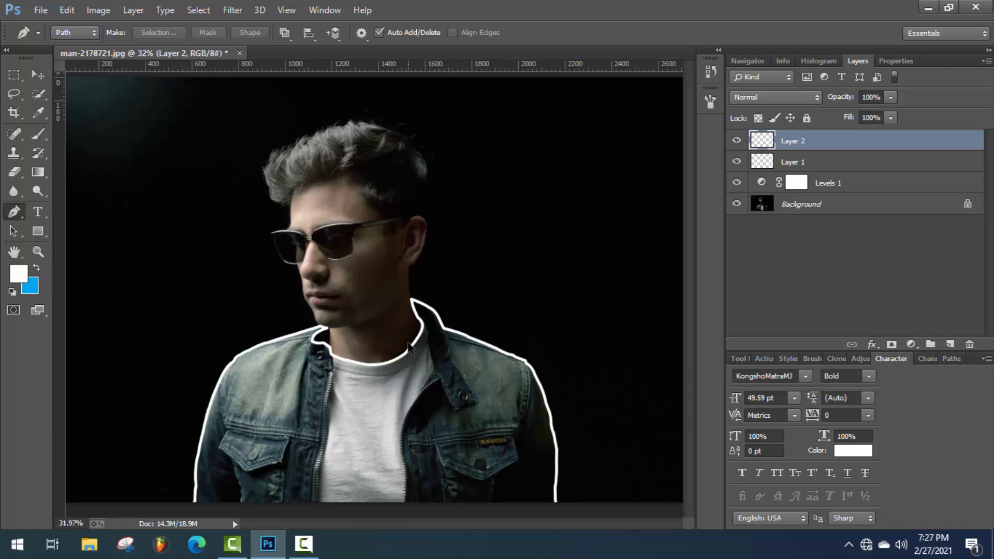
{"action": "scroll", "coordinate": [410, 348], "scroll_direction": "up", "scroll_amount": 1}
{"action": "scroll", "coordinate": [410, 348], "scroll_direction": "down", "scroll_amount": 3}
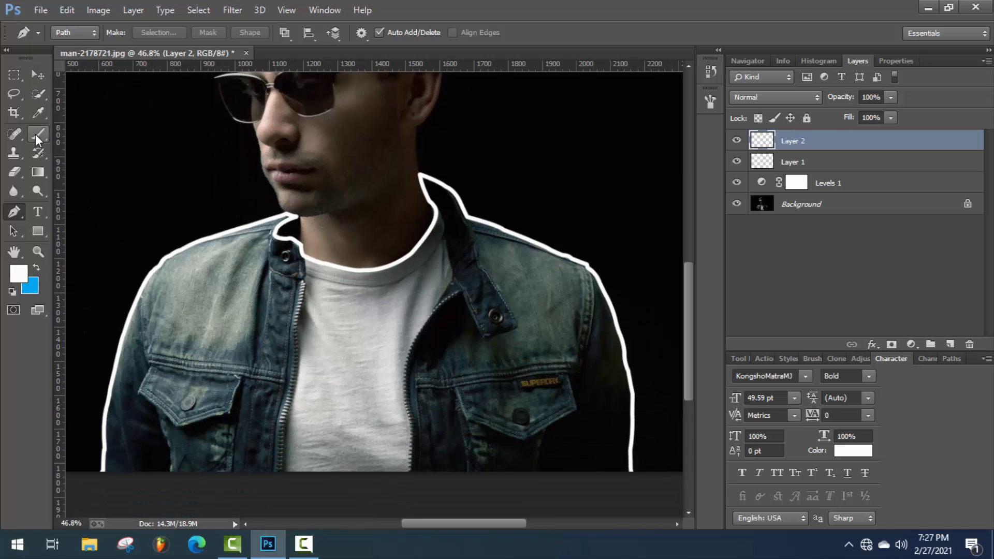
{"action": "left_click", "coordinate": [35, 134]}
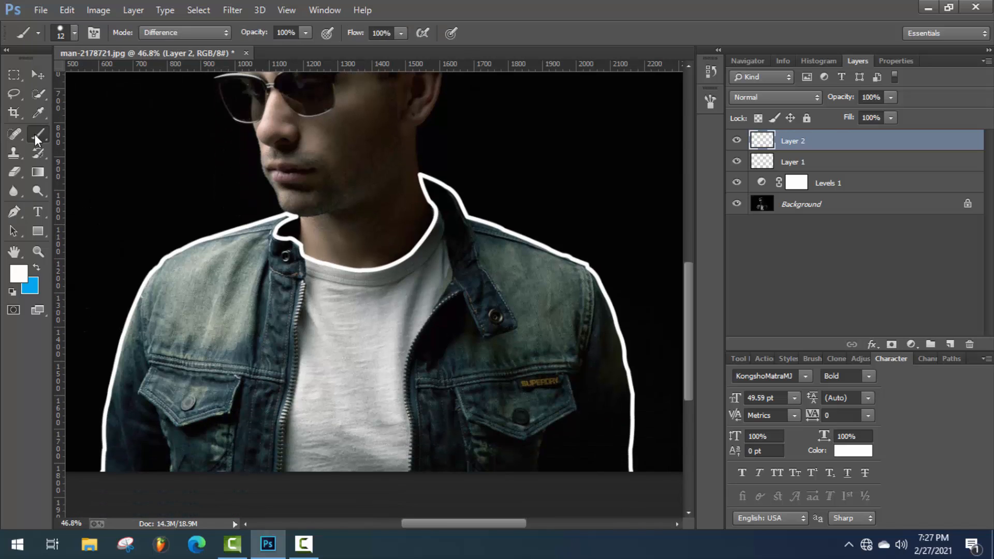
Step: Sample the jacket's shoulder color and shift it to a saturated teal, #048981, as the foreground color
{"action": "left_click", "coordinate": [18, 273]}
{"action": "left_click", "coordinate": [155, 282]}
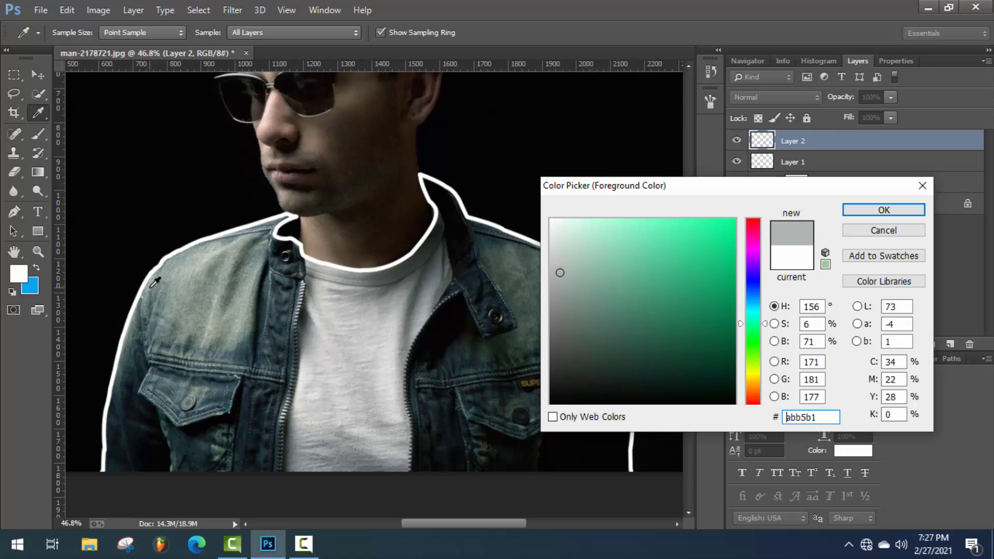
{"action": "left_click", "coordinate": [507, 238]}
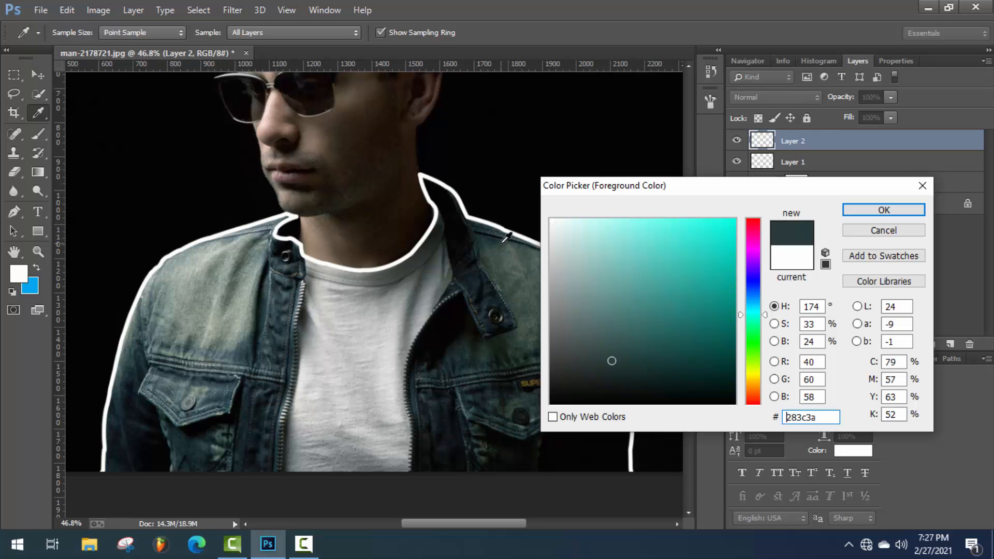
{"action": "left_click_drag", "start_coordinate": [697, 188], "coordinate": [815, 188]}
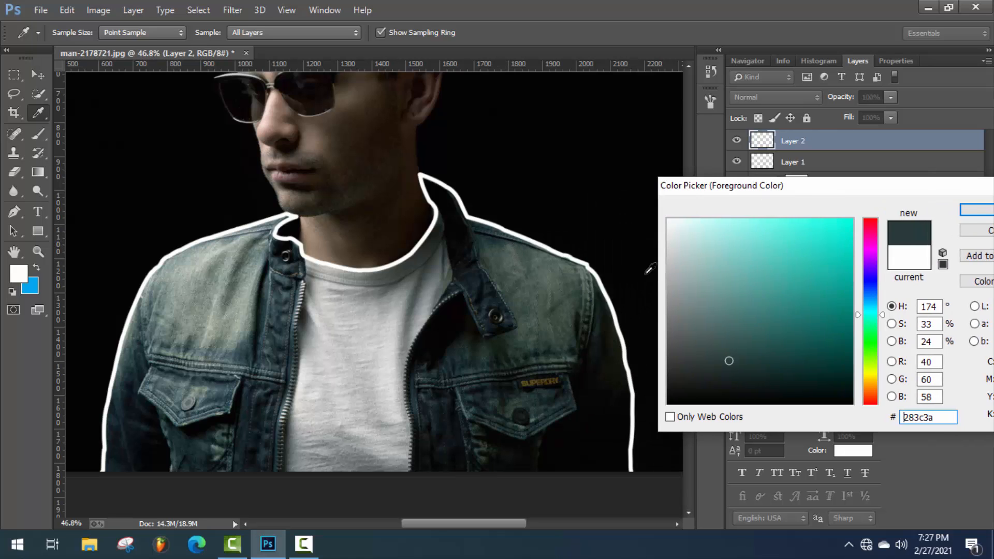
{"action": "left_click", "coordinate": [576, 266]}
{"action": "left_click", "coordinate": [572, 262]}
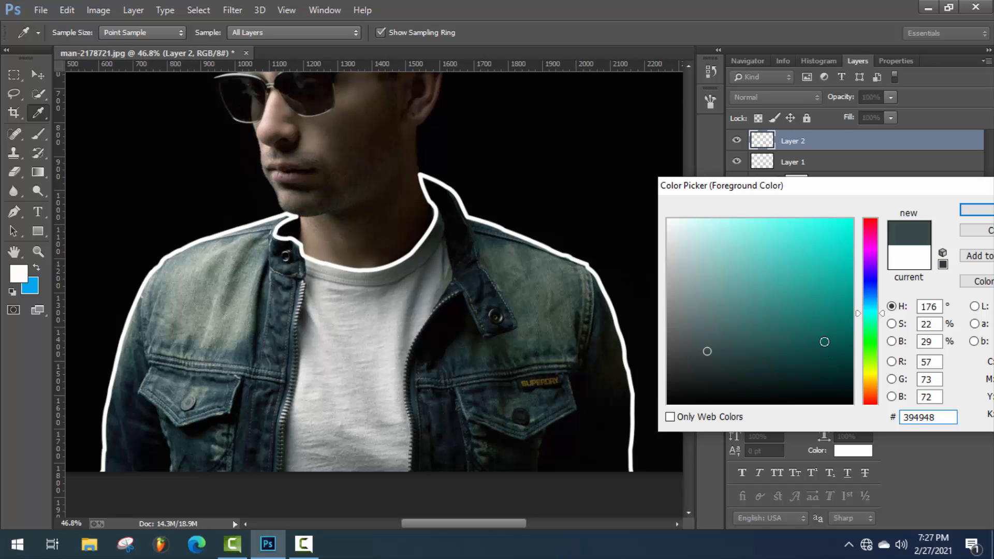
{"action": "left_click", "coordinate": [808, 322]}
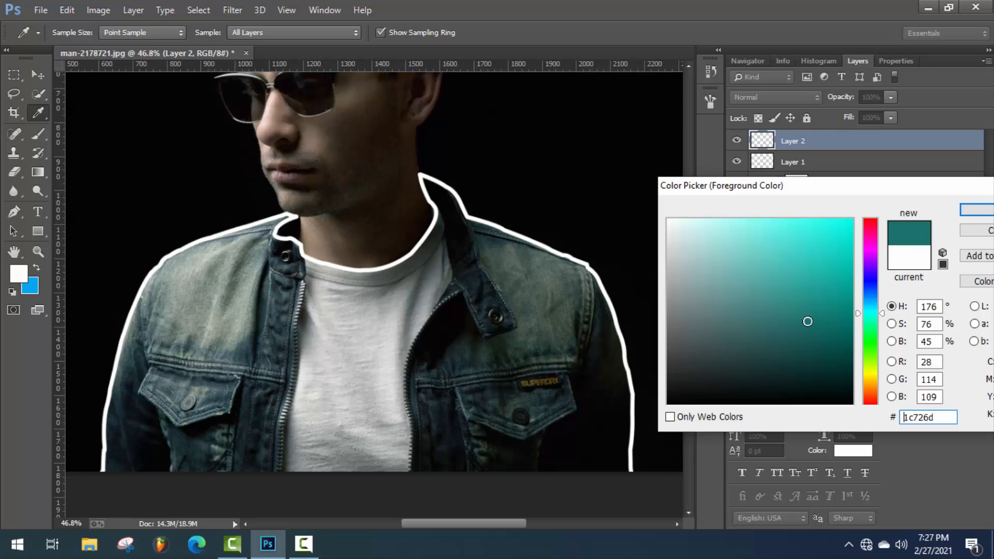
{"action": "mouse_move", "coordinate": [833, 329]}
{"action": "left_mouse_down"}
{"action": "mouse_move", "coordinate": [847, 322]}
{"action": "mouse_move", "coordinate": [847, 297]}
{"action": "left_mouse_up"}
{"action": "left_click", "coordinate": [974, 209]}
{"action": "key", "text": "b"}
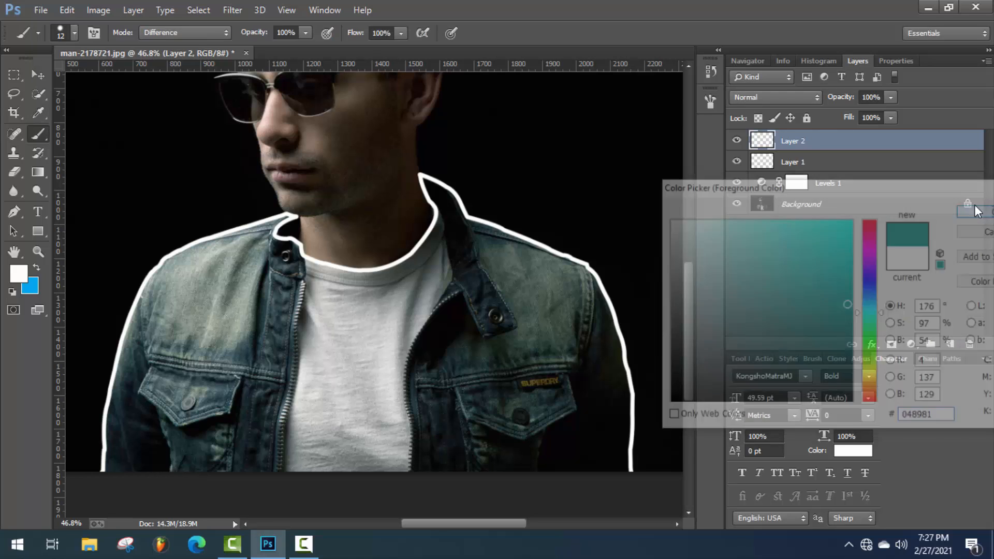
Step: Paint a teal glow along the whole white outline with a soft round brush at 92 px, 0% hardness and 61% flow
{"action": "right_click", "coordinate": [538, 277]}
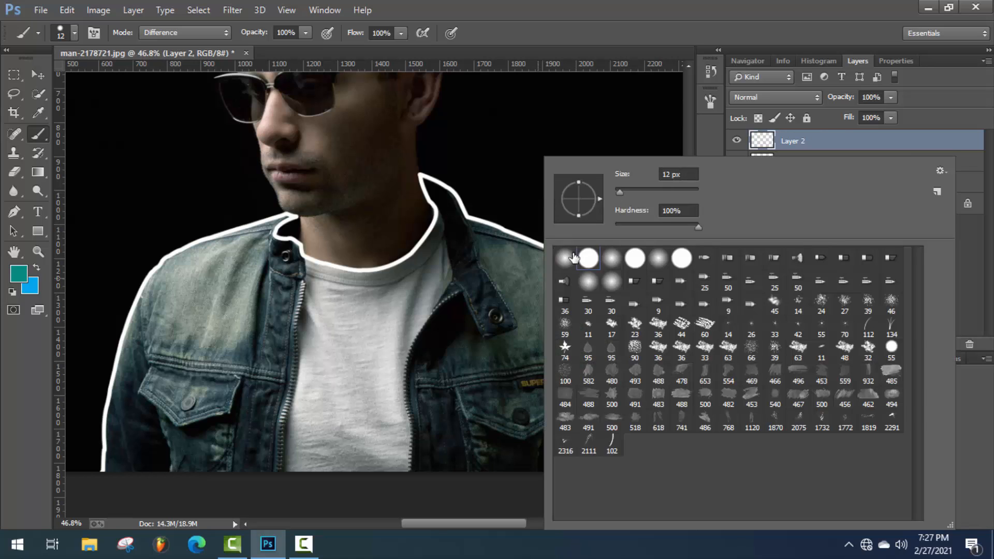
{"action": "left_click", "coordinate": [566, 261]}
{"action": "left_click", "coordinate": [75, 33]}
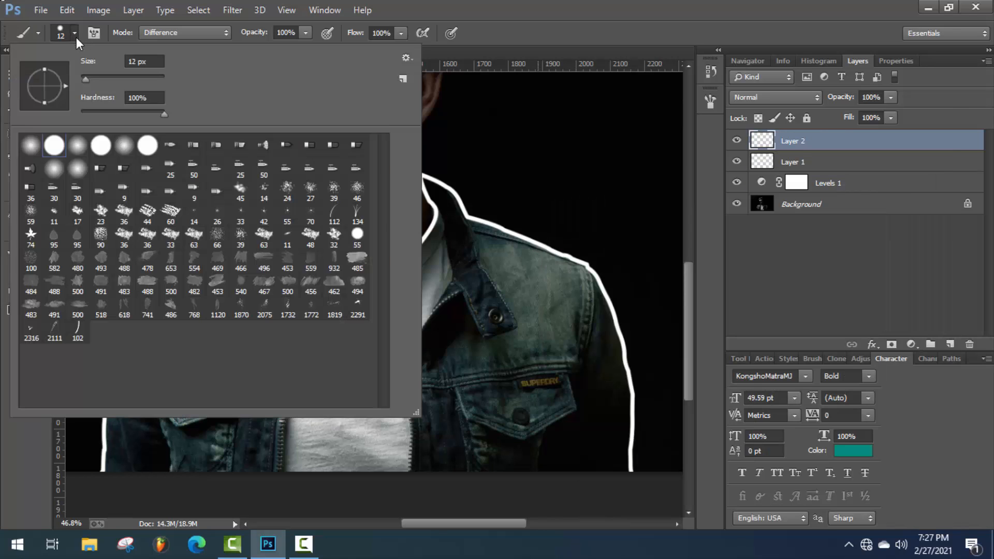
{"action": "right_click", "coordinate": [491, 256]}
{"action": "left_click_drag", "start_coordinate": [579, 192], "coordinate": [603, 193]}
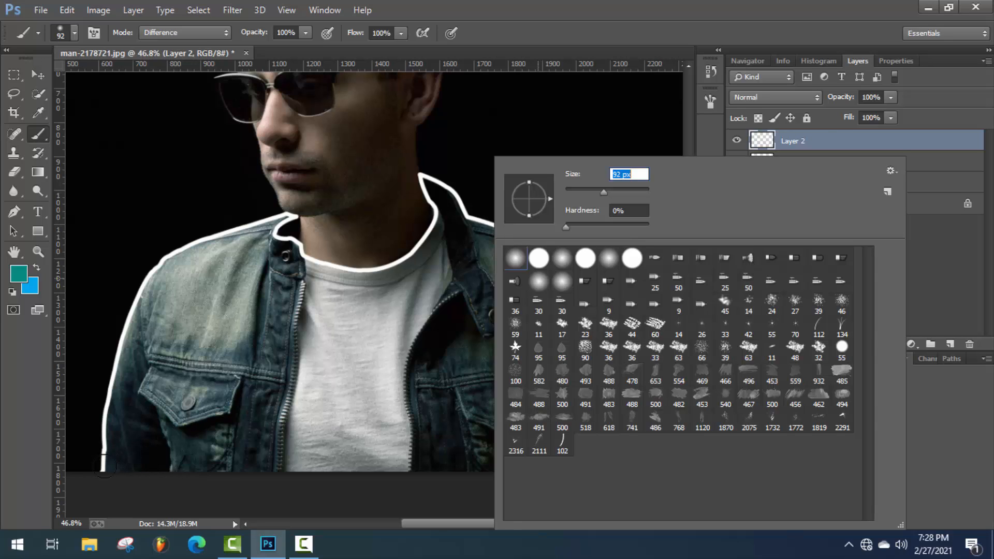
{"action": "mouse_move", "coordinate": [103, 465]}
{"action": "left_mouse_down"}
{"action": "mouse_move", "coordinate": [119, 344]}
{"action": "mouse_move", "coordinate": [165, 265]}
{"action": "mouse_move", "coordinate": [266, 222]}
{"action": "mouse_move", "coordinate": [289, 225]}
{"action": "mouse_move", "coordinate": [285, 240]}
{"action": "mouse_move", "coordinate": [319, 261]}
{"action": "mouse_move", "coordinate": [388, 264]}
{"action": "mouse_move", "coordinate": [423, 242]}
{"action": "mouse_move", "coordinate": [428, 190]}
{"action": "mouse_move", "coordinate": [444, 188]}
{"action": "mouse_move", "coordinate": [459, 211]}
{"action": "mouse_move", "coordinate": [589, 271]}
{"action": "mouse_move", "coordinate": [604, 290]}
{"action": "mouse_move", "coordinate": [627, 366]}
{"action": "mouse_move", "coordinate": [632, 503]}
{"action": "left_mouse_up"}
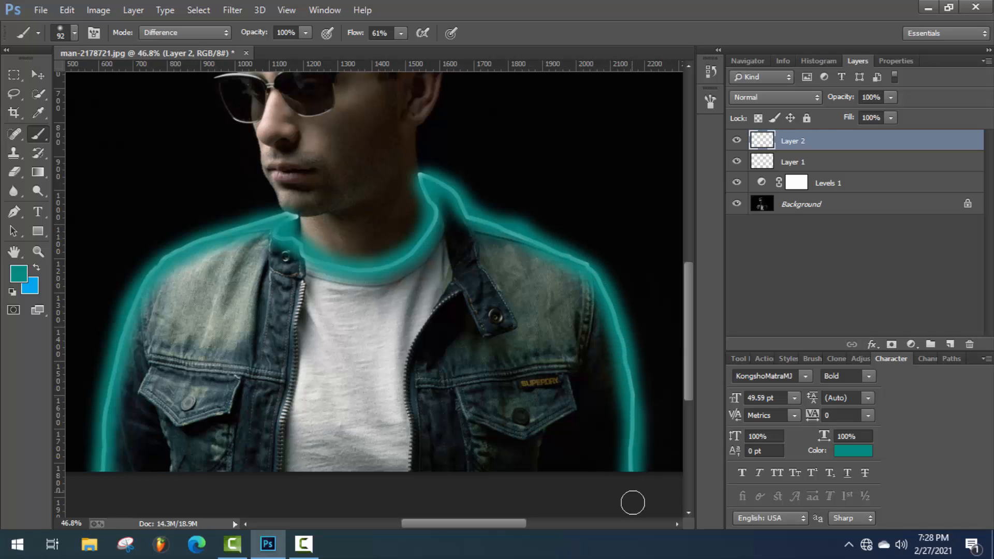
Step: Set the glow layer's blending mode to Linear Dodge (Add) and apply a Gaussian Blur with a 37.4-pixel radius
{"action": "key", "text": "ctrl+0"}
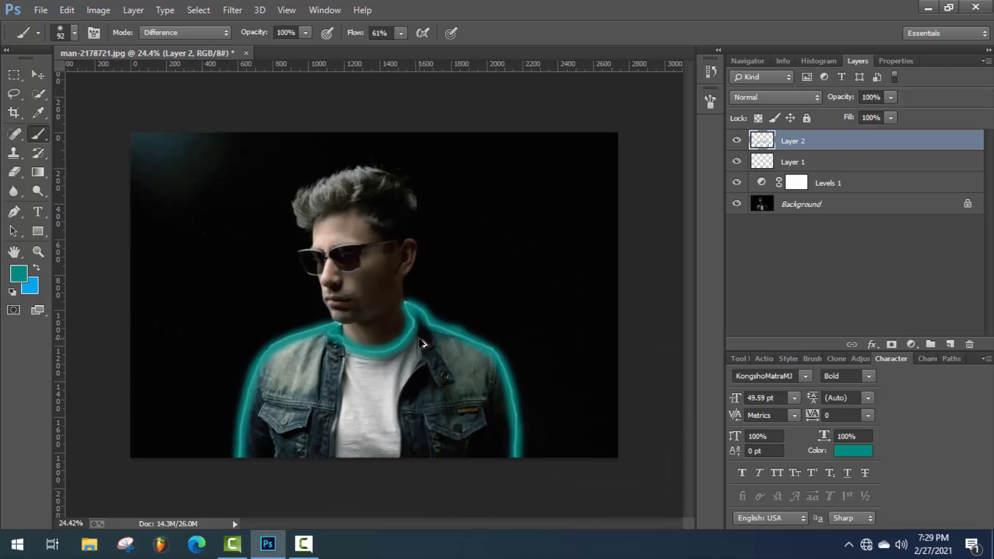
{"action": "scroll", "coordinate": [401, 346], "scroll_direction": "up", "scroll_amount": 1}
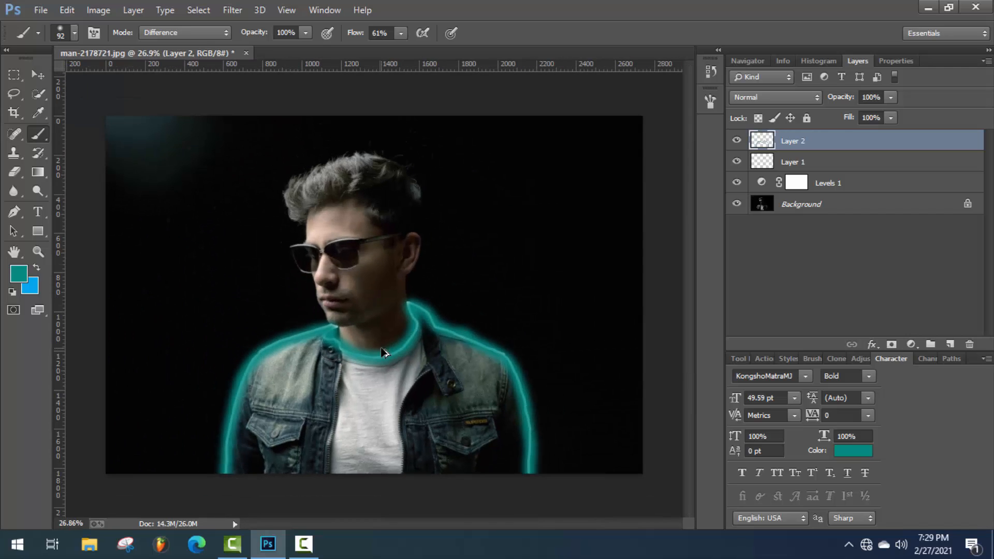
{"action": "left_click", "coordinate": [767, 99]}
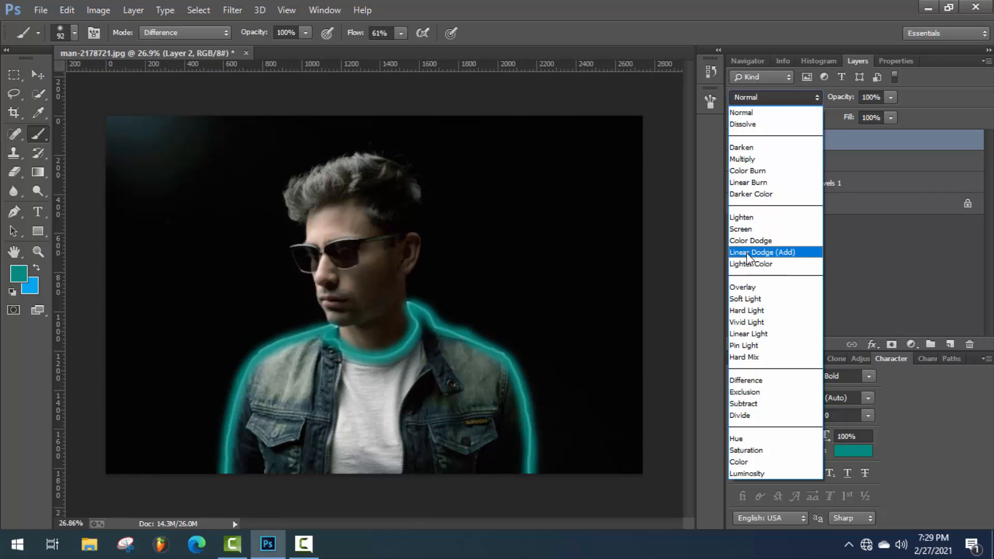
{"action": "left_click", "coordinate": [783, 254]}
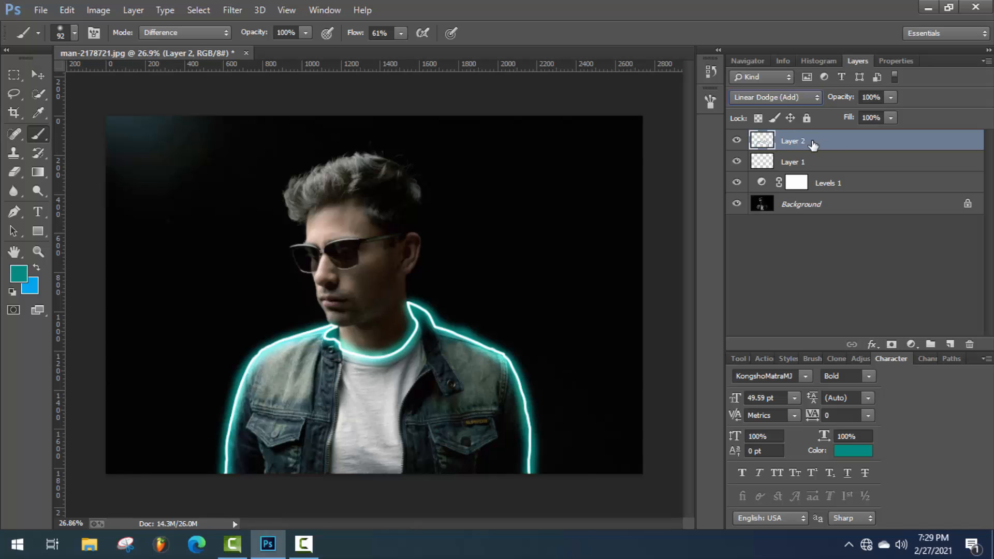
{"action": "left_click", "coordinate": [232, 9]}
{"action": "mouse_move", "coordinate": [251, 184]}
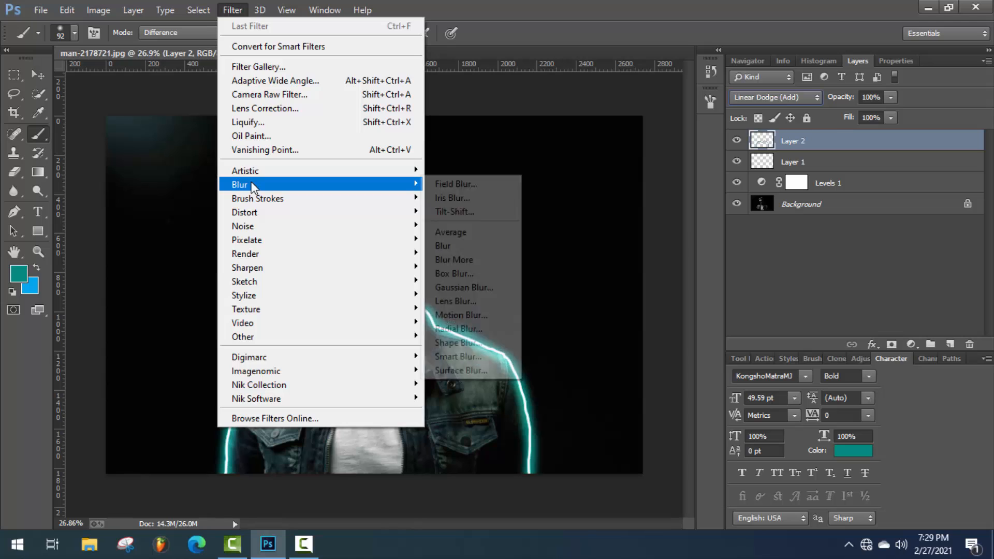
{"action": "left_click", "coordinate": [461, 288]}
{"action": "left_click_drag", "start_coordinate": [788, 397], "coordinate": [794, 399]}
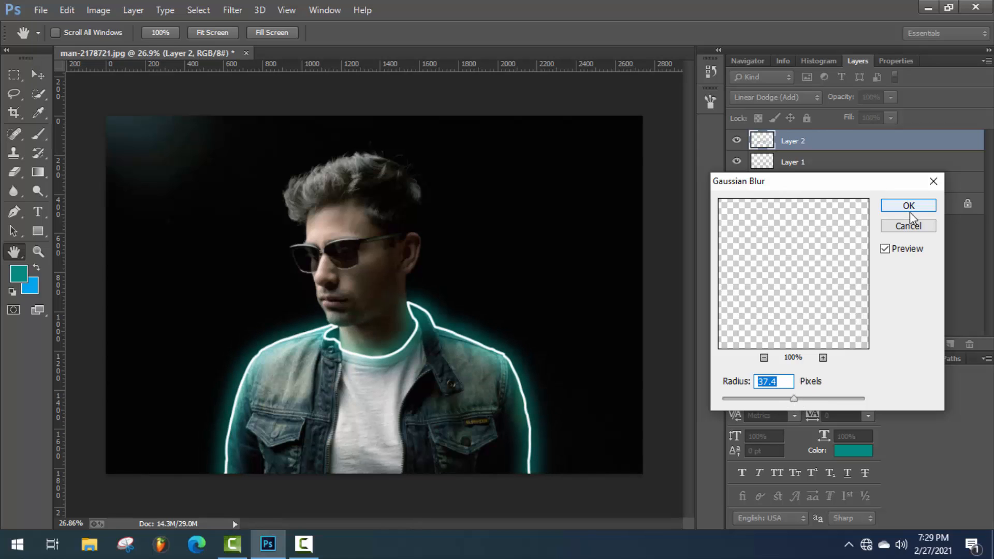
{"action": "left_click", "coordinate": [909, 210]}
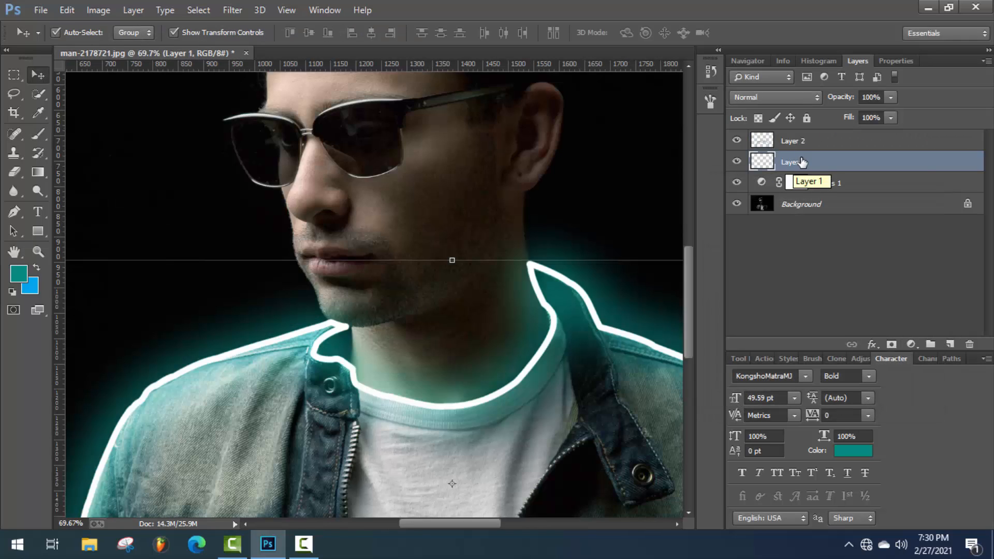
Step: Rename the white outline's layer as Stroke
{"action": "double_click", "coordinate": [794, 162]}
{"action": "type", "text": "s"}
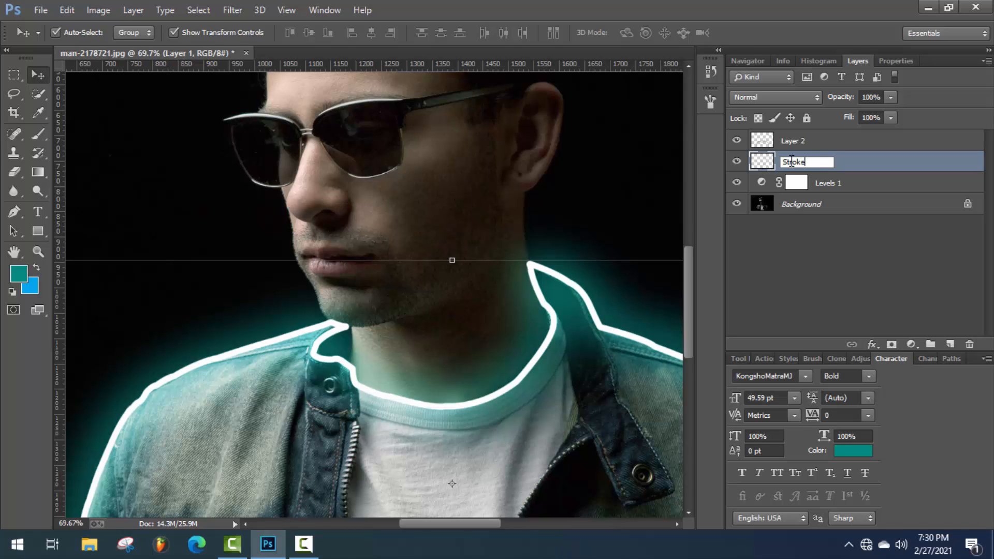
{"action": "key", "text": "Return"}
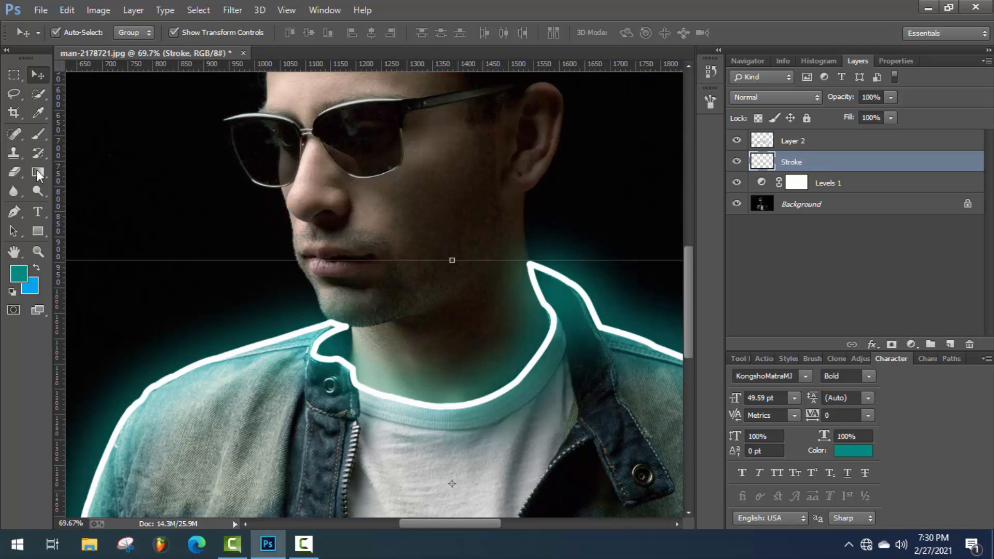
Step: Set up the Eraser with a hard round brush at 17 px and 100% hardness for the Stroke layer
{"action": "left_click", "coordinate": [15, 174]}
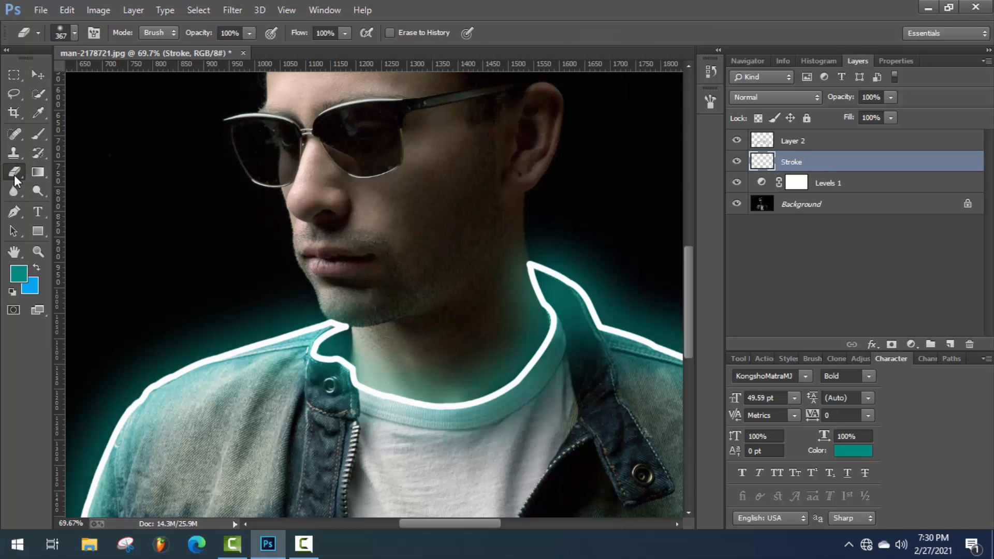
{"action": "right_click", "coordinate": [437, 156]}
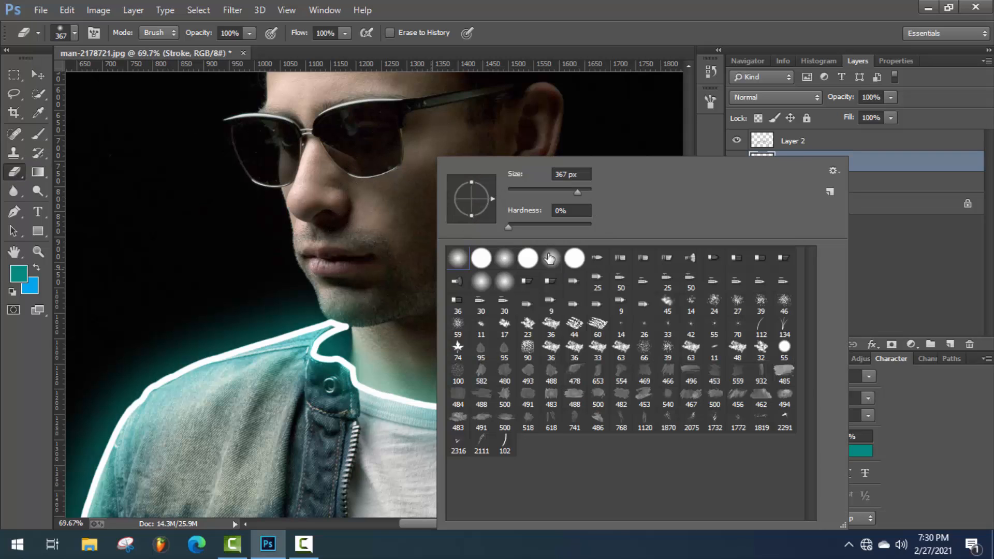
{"action": "left_click", "coordinate": [487, 263]}
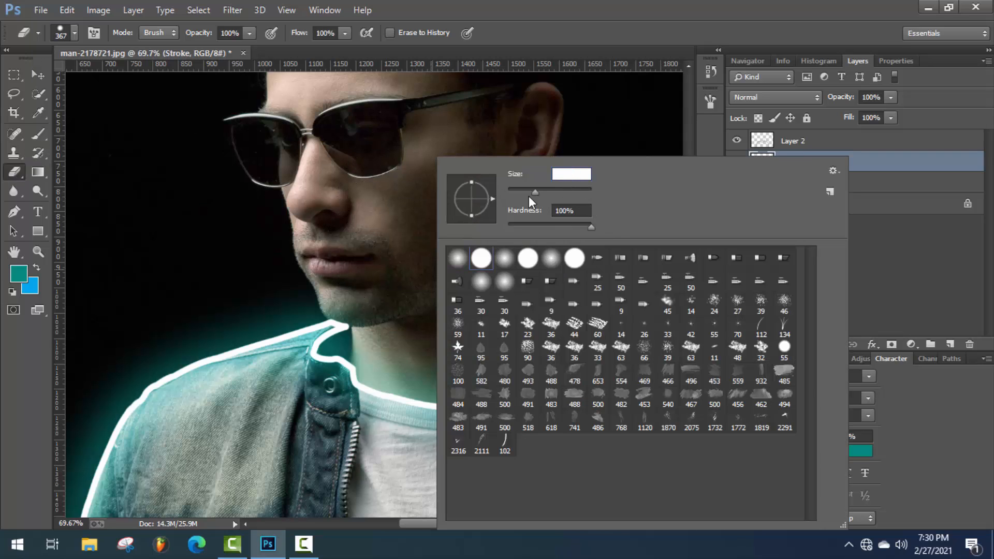
{"action": "left_click_drag", "start_coordinate": [515, 198], "coordinate": [514, 198]}
{"action": "left_click", "coordinate": [870, 166]}
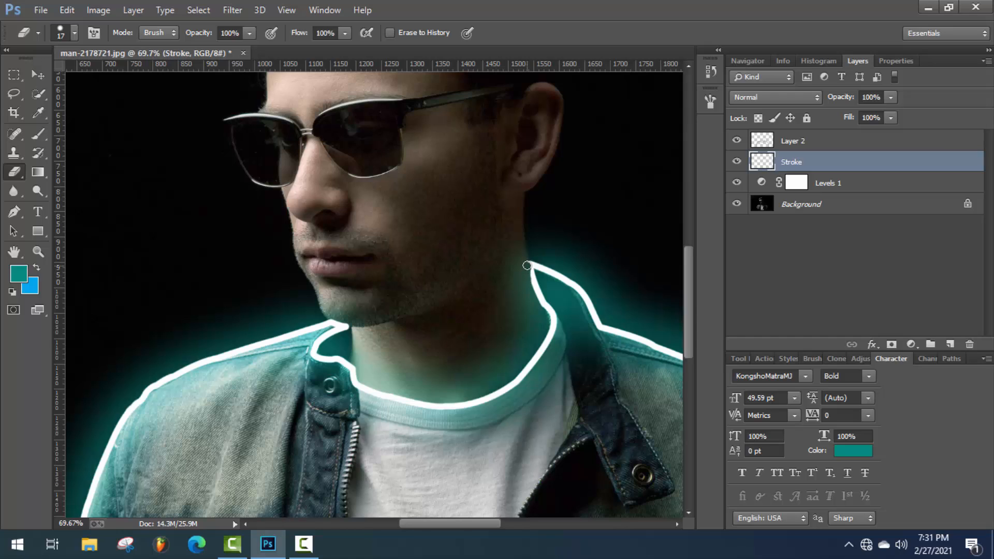
Step: Erase the excess white stroke around the jacket collar's edges on the Stroke layer, enlarging the eraser to 66 px
{"action": "left_click_drag", "start_coordinate": [534, 285], "coordinate": [545, 314]}
{"action": "left_click_drag", "start_coordinate": [541, 263], "coordinate": [531, 260]}
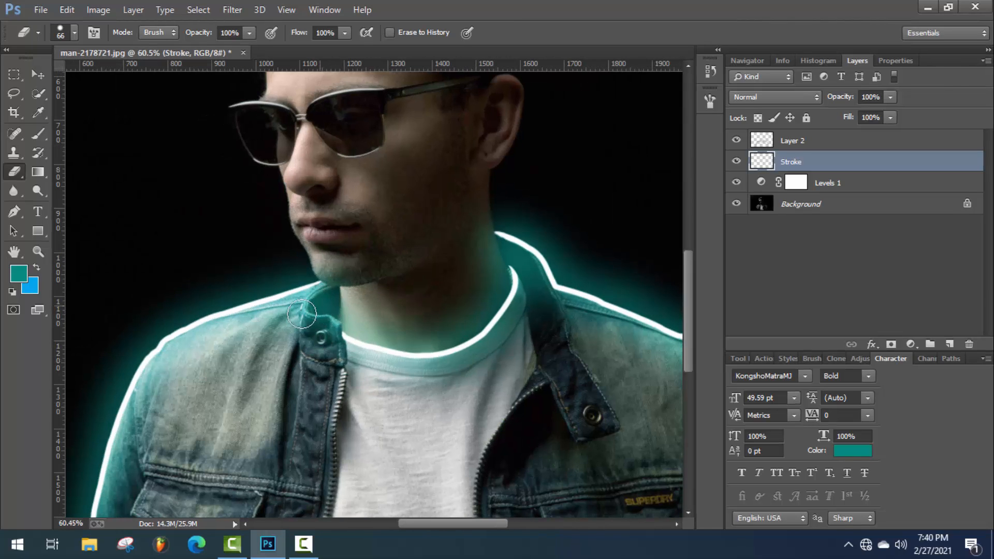
{"action": "scroll", "coordinate": [378, 339], "scroll_direction": "down", "scroll_amount": 1}
{"action": "scroll", "coordinate": [295, 351], "scroll_direction": "up", "scroll_amount": 1}
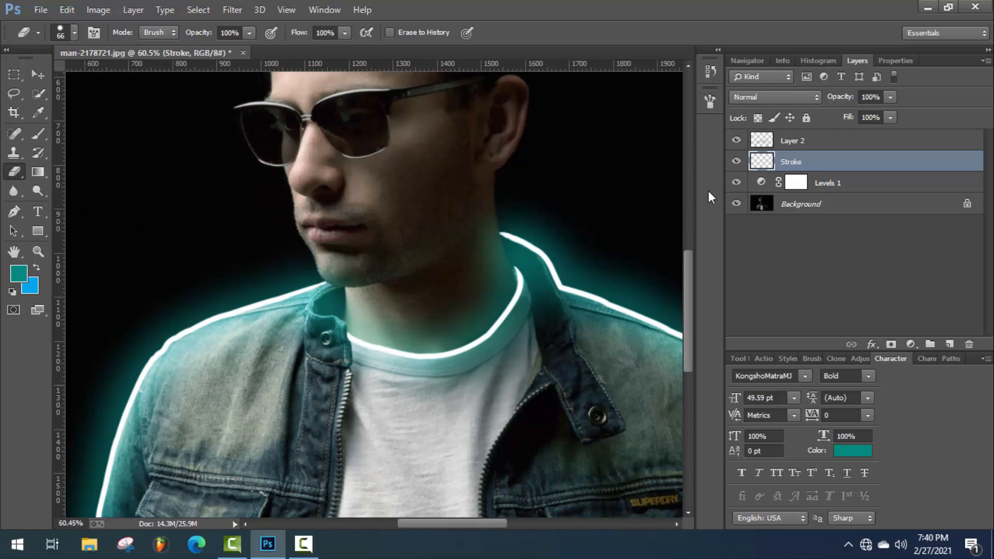
Step: Lightly erase Layer 2's glow on the front collar with a soft 50 px eraser at 21% opacity, and restore the eraser's opacity to 100%
{"action": "left_click", "coordinate": [787, 145]}
{"action": "right_click", "coordinate": [359, 264]}
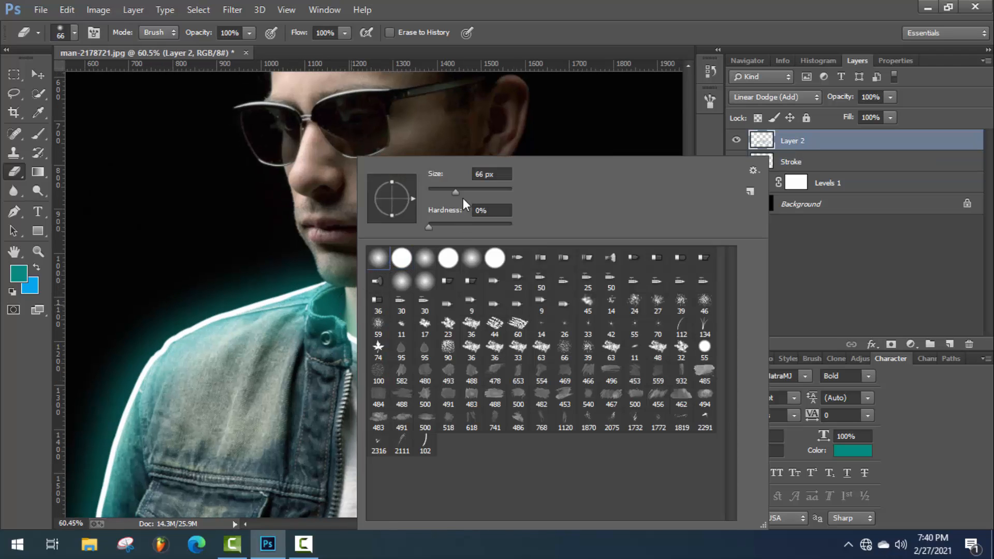
{"action": "left_click_drag", "start_coordinate": [453, 193], "coordinate": [446, 193]}
{"action": "key", "text": "Return"}
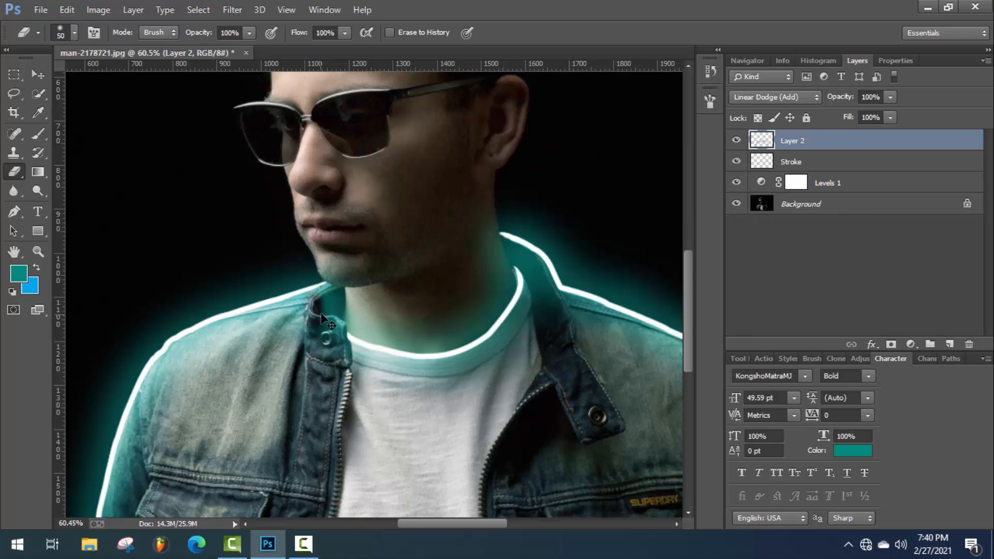
{"action": "left_click_drag", "start_coordinate": [247, 33], "coordinate": [191, 52]}
{"action": "mouse_move", "coordinate": [324, 313]}
{"action": "left_mouse_down"}
{"action": "mouse_move", "coordinate": [301, 344]}
{"action": "mouse_move", "coordinate": [343, 308]}
{"action": "mouse_move", "coordinate": [346, 288]}
{"action": "mouse_move", "coordinate": [328, 290]}
{"action": "mouse_move", "coordinate": [343, 280]}
{"action": "mouse_move", "coordinate": [293, 331]}
{"action": "left_mouse_up"}
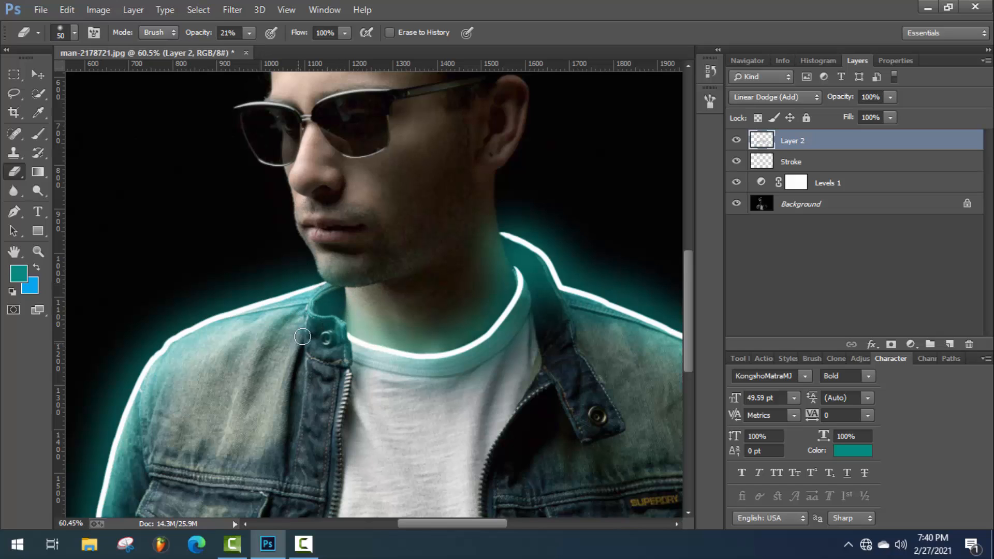
{"action": "left_click_drag", "start_coordinate": [249, 32], "coordinate": [310, 50]}
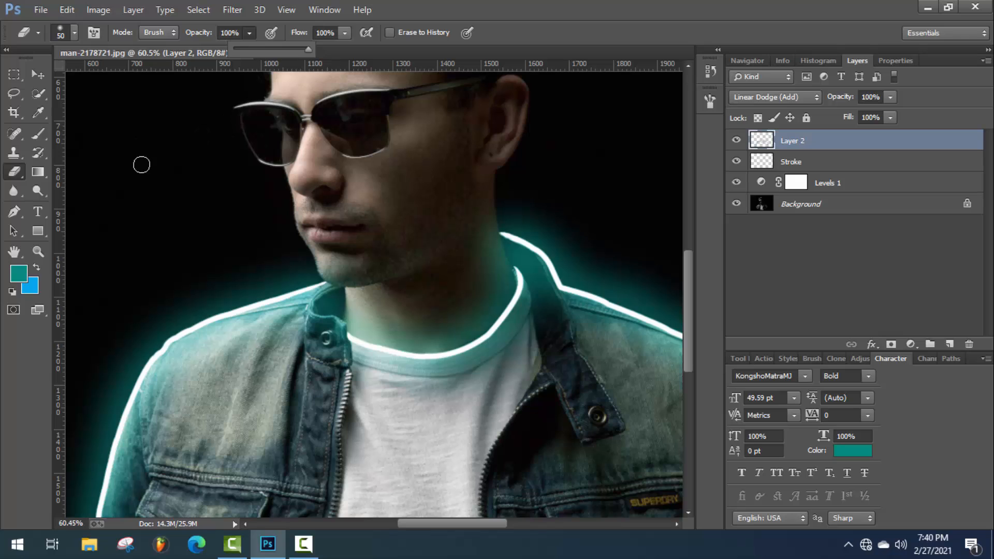
Step: Add a Curves adjustment layer above Layer 2 and shape a gentle S-curve that lifts the highlights and darkens the shadows
{"action": "scroll", "coordinate": [475, 337], "scroll_direction": "down", "scroll_amount": 3}
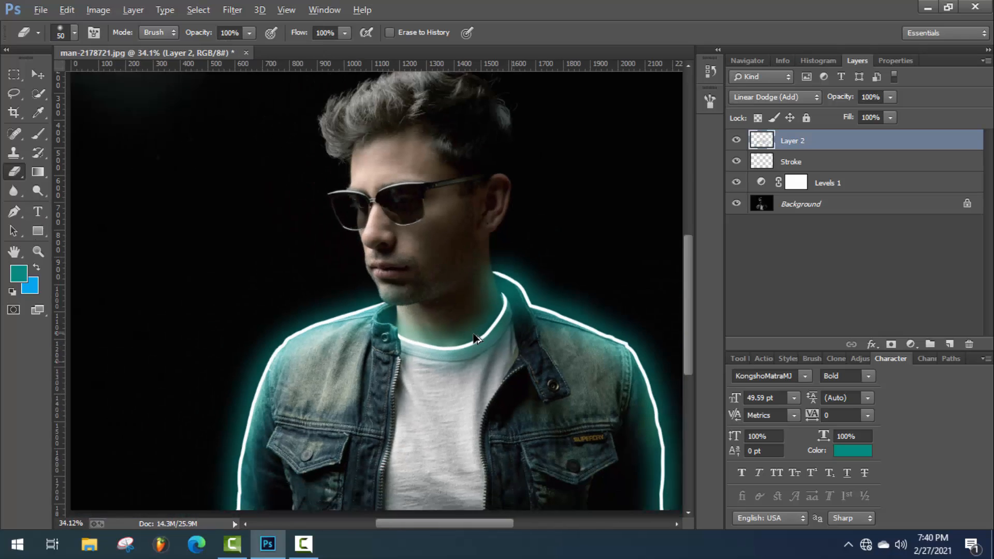
{"action": "scroll", "coordinate": [475, 337], "scroll_direction": "down", "scroll_amount": 1}
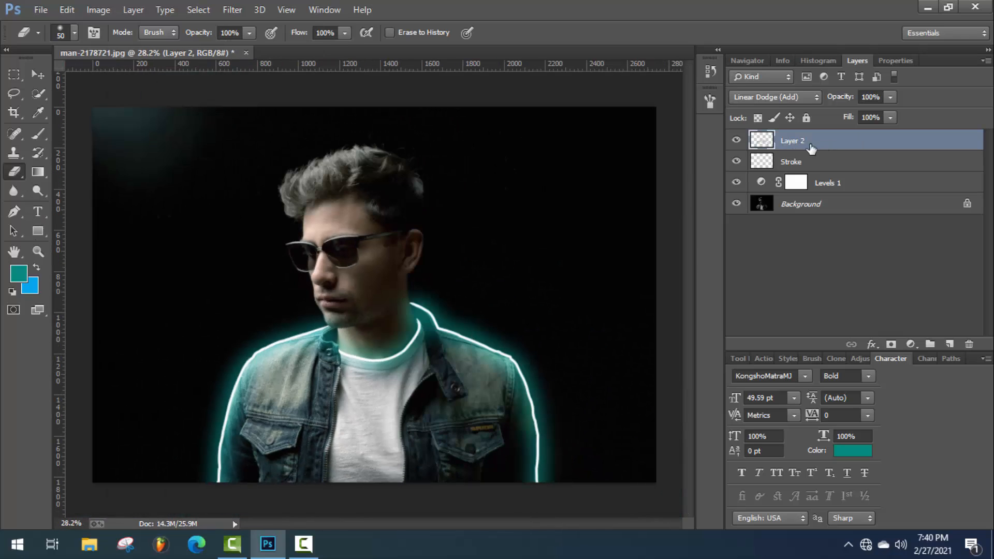
{"action": "left_click", "coordinate": [910, 345]}
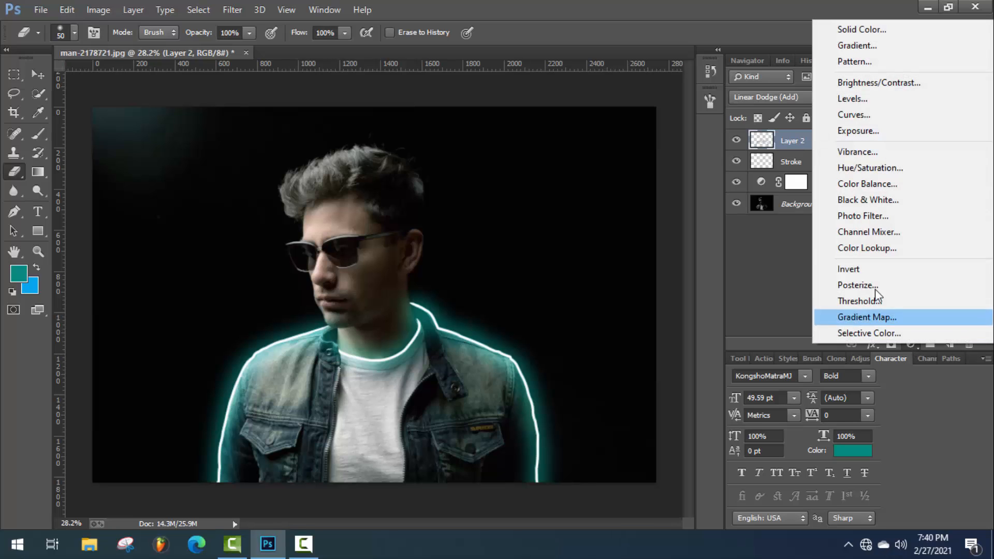
{"action": "left_click", "coordinate": [860, 115]}
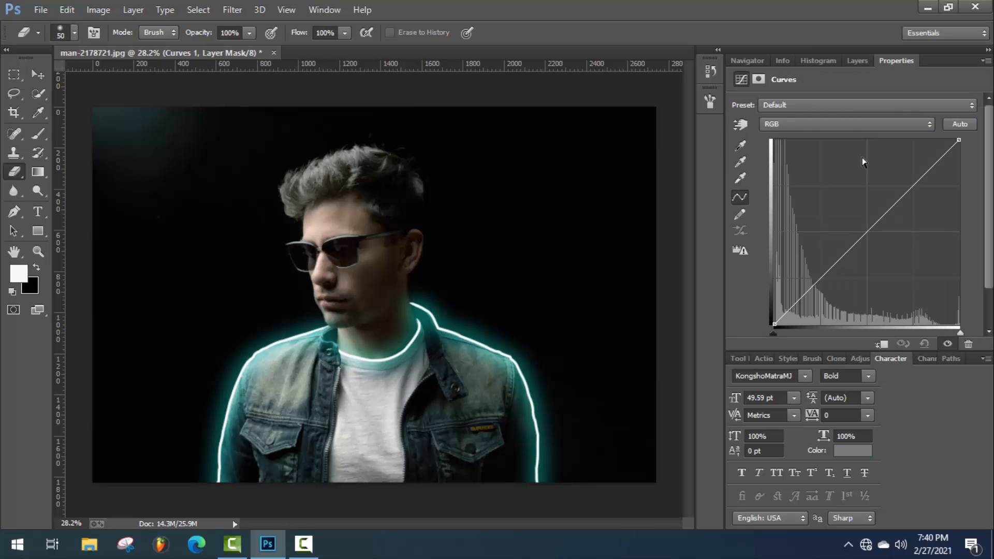
{"action": "left_click_drag", "start_coordinate": [914, 185], "coordinate": [912, 175]}
{"action": "left_click_drag", "start_coordinate": [813, 280], "coordinate": [813, 296]}
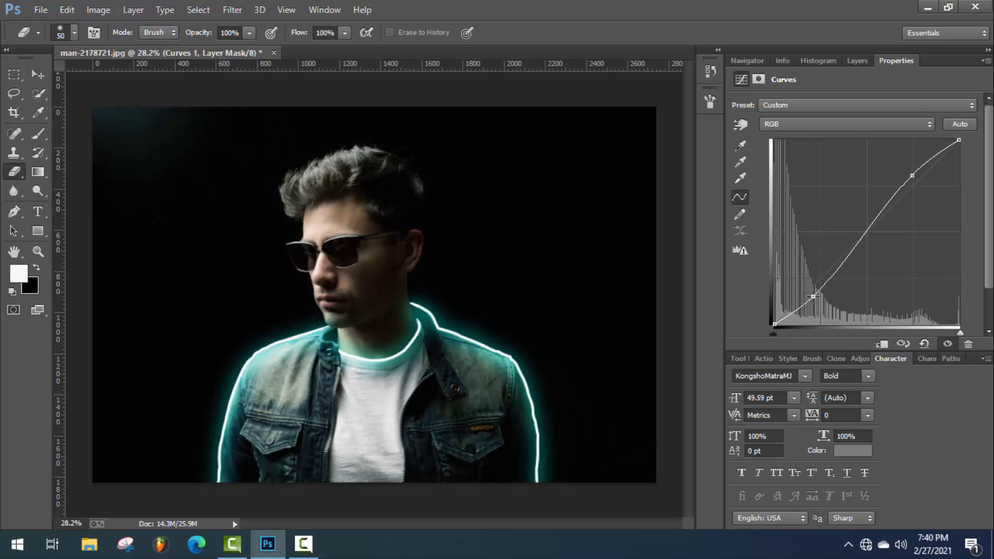
{"action": "left_click_drag", "start_coordinate": [856, 245], "coordinate": [858, 229]}
{"action": "left_click_drag", "start_coordinate": [913, 177], "coordinate": [920, 172]}
{"action": "left_click_drag", "start_coordinate": [859, 229], "coordinate": [873, 229]}
{"action": "left_click", "coordinate": [857, 61]}
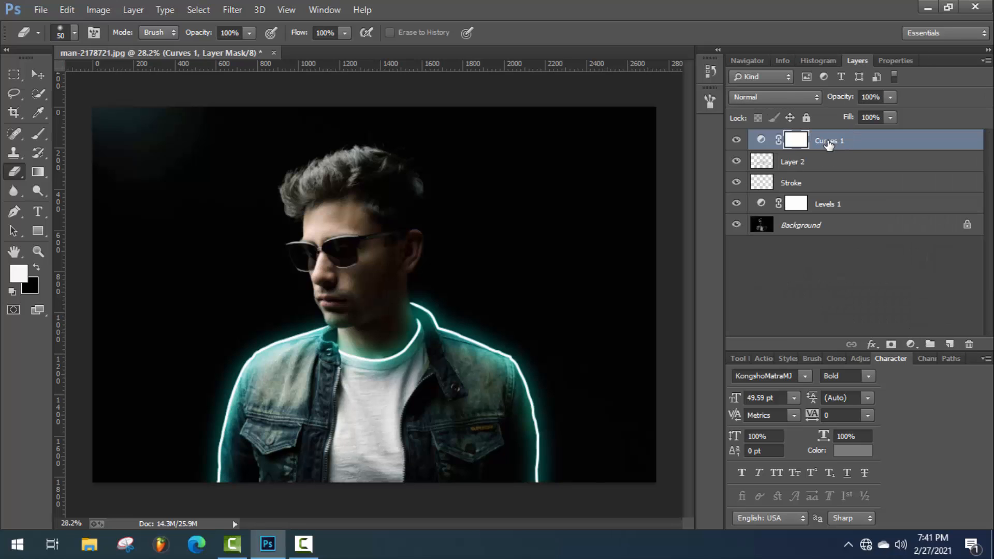
Step: Create a new layer and paint a wide teal band along the shoulders, arms and neckline with a soft 261 px brush at 61% flow
{"action": "left_click", "coordinate": [949, 345]}
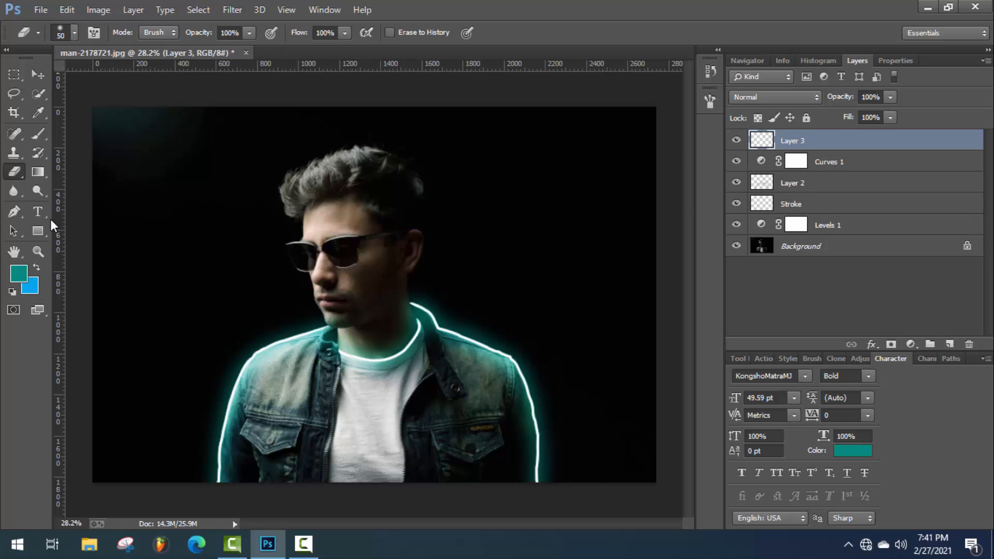
{"action": "left_click", "coordinate": [37, 133]}
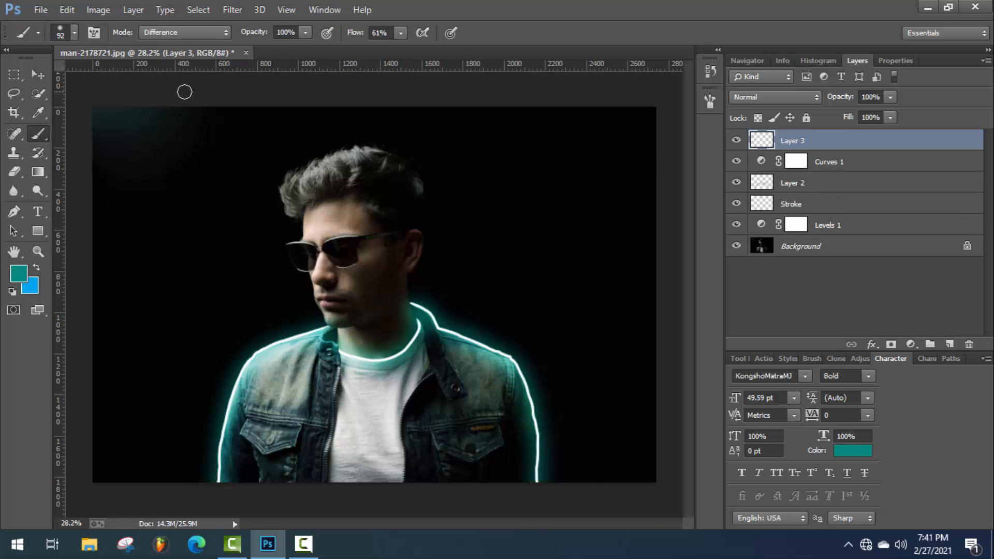
{"action": "right_click", "coordinate": [238, 201]}
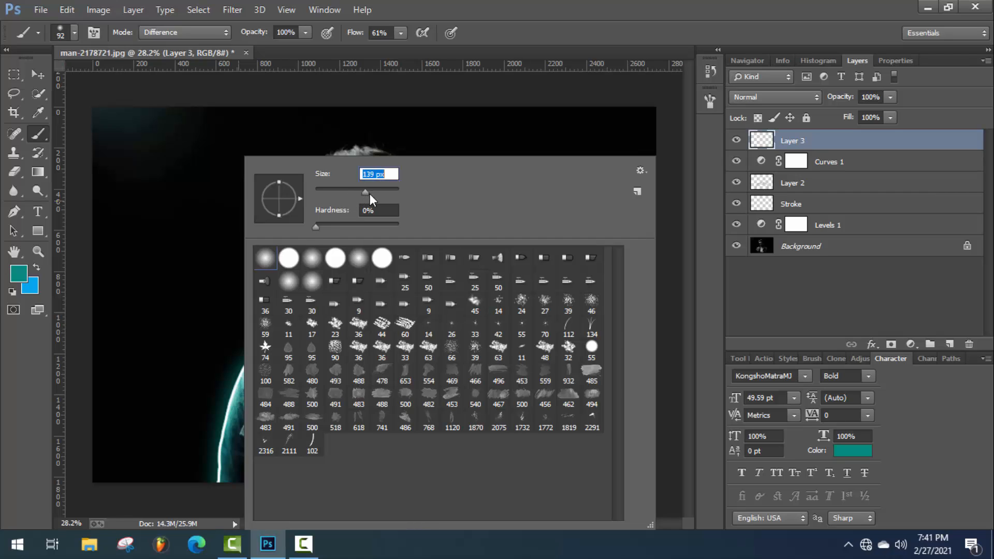
{"action": "left_click_drag", "start_coordinate": [369, 194], "coordinate": [372, 194]}
{"action": "left_click", "coordinate": [384, 192]}
{"action": "left_click", "coordinate": [209, 454]}
{"action": "mouse_move", "coordinate": [209, 455]}
{"action": "left_mouse_down"}
{"action": "mouse_move", "coordinate": [212, 401]}
{"action": "mouse_move", "coordinate": [244, 350]}
{"action": "mouse_move", "coordinate": [288, 326]}
{"action": "mouse_move", "coordinate": [422, 294]}
{"action": "mouse_move", "coordinate": [530, 363]}
{"action": "mouse_move", "coordinate": [557, 422]}
{"action": "mouse_move", "coordinate": [558, 484]}
{"action": "left_mouse_up"}
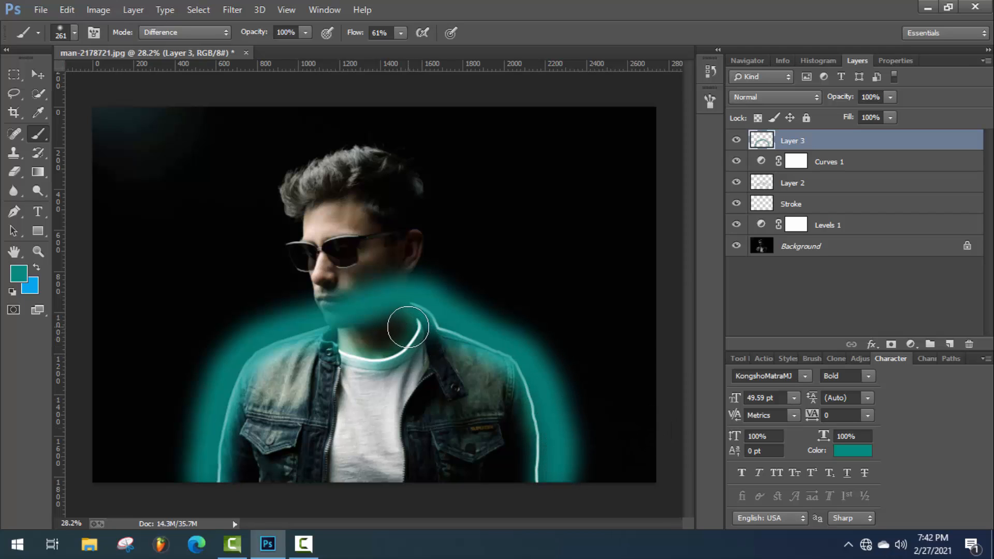
{"action": "mouse_move", "coordinate": [404, 326]}
{"action": "left_mouse_down"}
{"action": "mouse_move", "coordinate": [398, 345]}
{"action": "mouse_move", "coordinate": [332, 333]}
{"action": "left_mouse_up"}
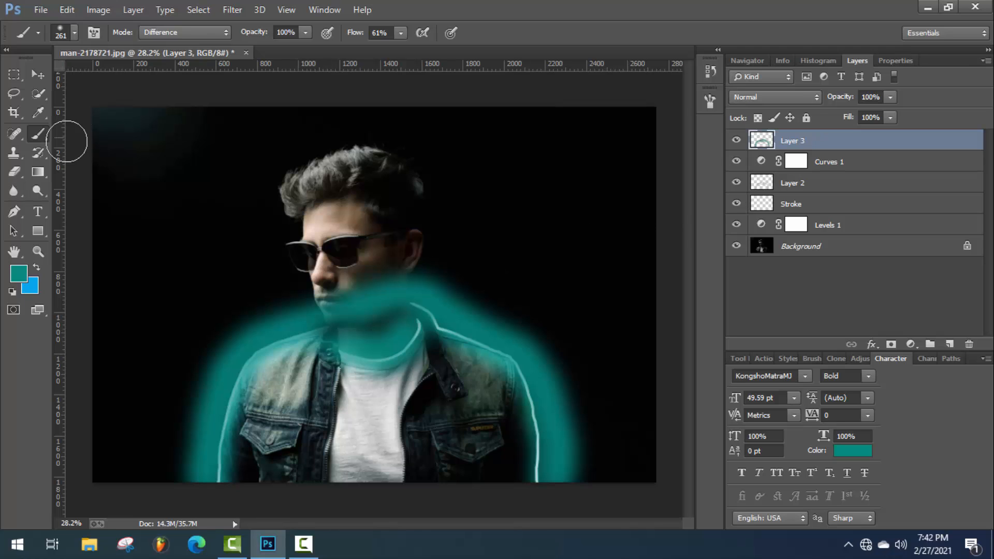
Step: Erase Layer 3's teal paint from the face, shirt and inner jacket with a soft 191 px eraser at 0% hardness
{"action": "left_click", "coordinate": [14, 172]}
{"action": "right_click", "coordinate": [344, 275]}
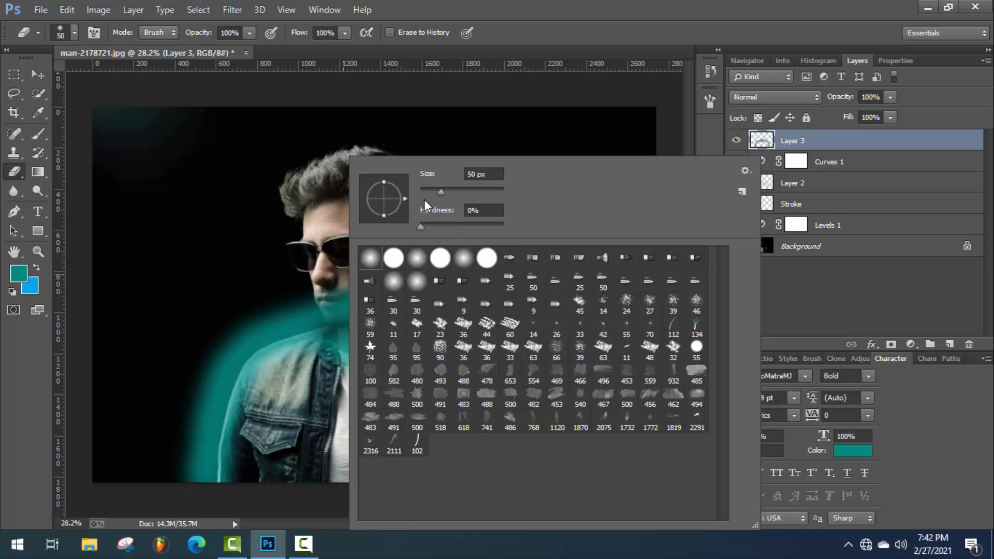
{"action": "left_click_drag", "start_coordinate": [461, 190], "coordinate": [468, 191]}
{"action": "left_click_drag", "start_coordinate": [480, 192], "coordinate": [483, 191]}
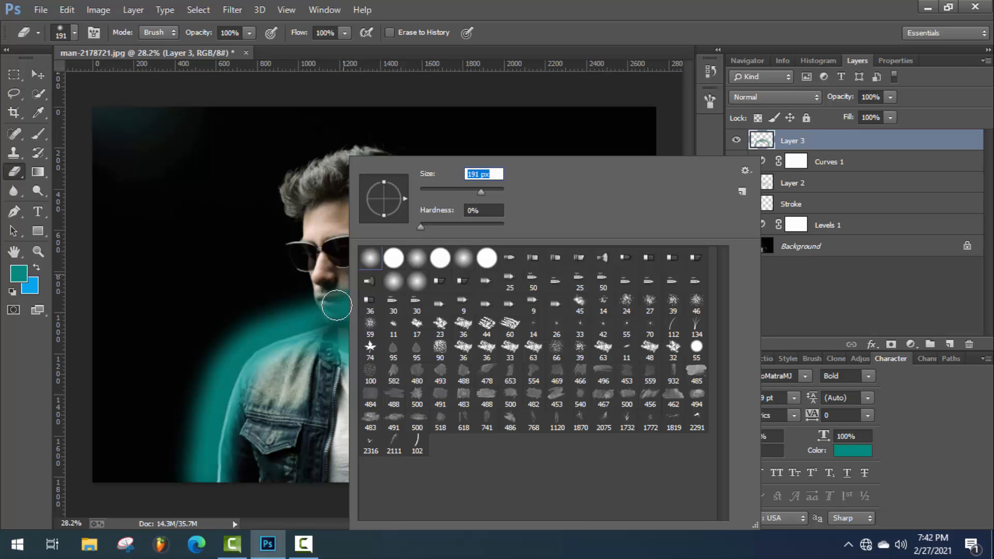
{"action": "left_click", "coordinate": [350, 296]}
{"action": "mouse_move", "coordinate": [350, 296]}
{"action": "left_mouse_down"}
{"action": "mouse_move", "coordinate": [400, 276]}
{"action": "mouse_move", "coordinate": [380, 300]}
{"action": "mouse_move", "coordinate": [402, 289]}
{"action": "mouse_move", "coordinate": [400, 298]}
{"action": "mouse_move", "coordinate": [422, 282]}
{"action": "mouse_move", "coordinate": [395, 324]}
{"action": "mouse_move", "coordinate": [349, 333]}
{"action": "mouse_move", "coordinate": [390, 305]}
{"action": "mouse_move", "coordinate": [385, 319]}
{"action": "mouse_move", "coordinate": [353, 329]}
{"action": "mouse_move", "coordinate": [298, 305]}
{"action": "mouse_move", "coordinate": [310, 328]}
{"action": "mouse_move", "coordinate": [376, 318]}
{"action": "mouse_move", "coordinate": [335, 342]}
{"action": "mouse_move", "coordinate": [352, 362]}
{"action": "mouse_move", "coordinate": [344, 372]}
{"action": "mouse_move", "coordinate": [388, 319]}
{"action": "mouse_move", "coordinate": [355, 289]}
{"action": "mouse_move", "coordinate": [375, 246]}
{"action": "mouse_move", "coordinate": [377, 295]}
{"action": "left_mouse_up"}
{"action": "key", "text": "ctrl+z"}
{"action": "scroll", "coordinate": [427, 293], "scroll_direction": "up", "scroll_amount": 3}
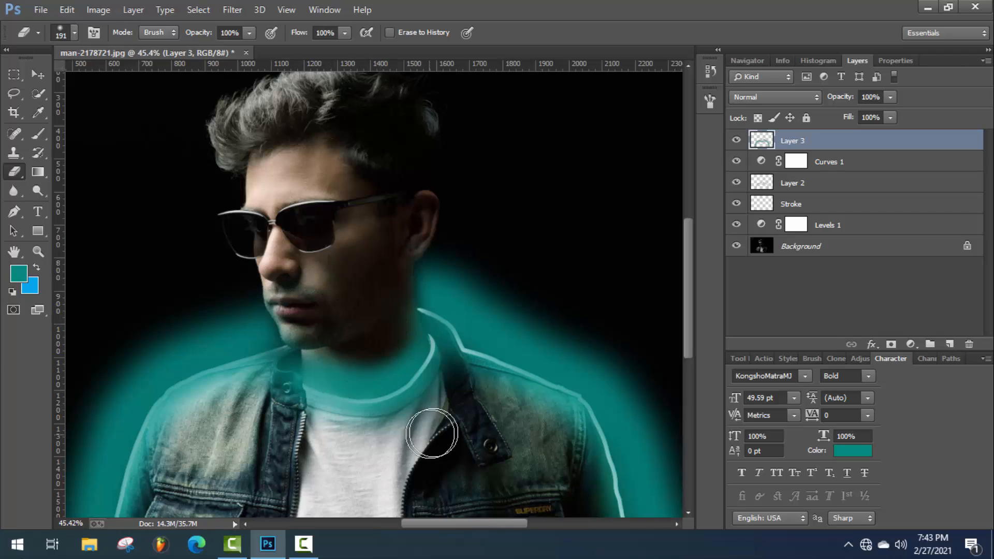
{"action": "mouse_move", "coordinate": [275, 440]}
{"action": "left_mouse_down"}
{"action": "mouse_move", "coordinate": [312, 344]}
{"action": "mouse_move", "coordinate": [298, 307]}
{"action": "mouse_move", "coordinate": [337, 310]}
{"action": "mouse_move", "coordinate": [325, 338]}
{"action": "mouse_move", "coordinate": [338, 349]}
{"action": "mouse_move", "coordinate": [404, 346]}
{"action": "left_mouse_up"}
{"action": "scroll", "coordinate": [404, 345], "scroll_direction": "down", "scroll_amount": 4}
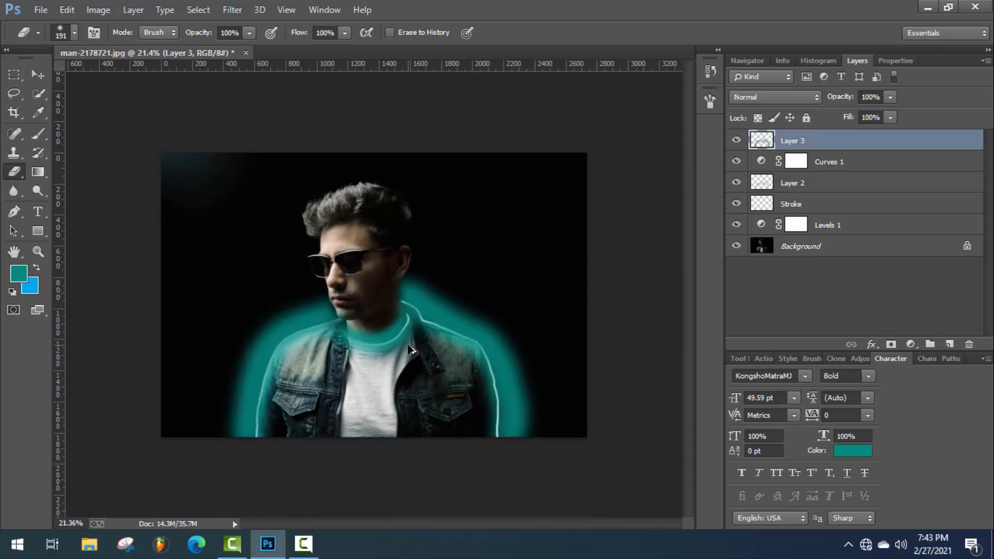
Step: Set Layer 3's blending mode to Linear Dodge (Add) and set its saturation to -5 with Hue/Saturation
{"action": "left_click", "coordinate": [793, 98]}
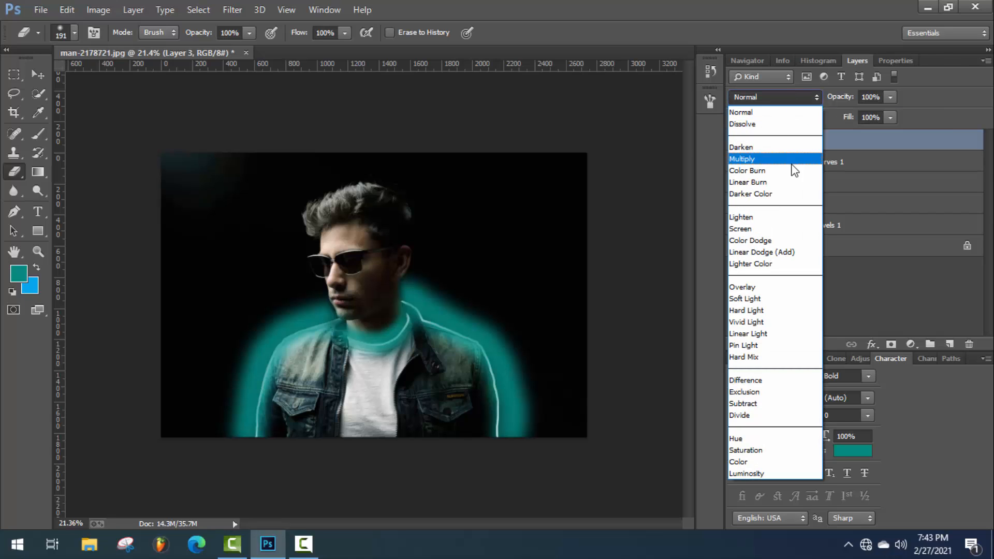
{"action": "left_click", "coordinate": [760, 251]}
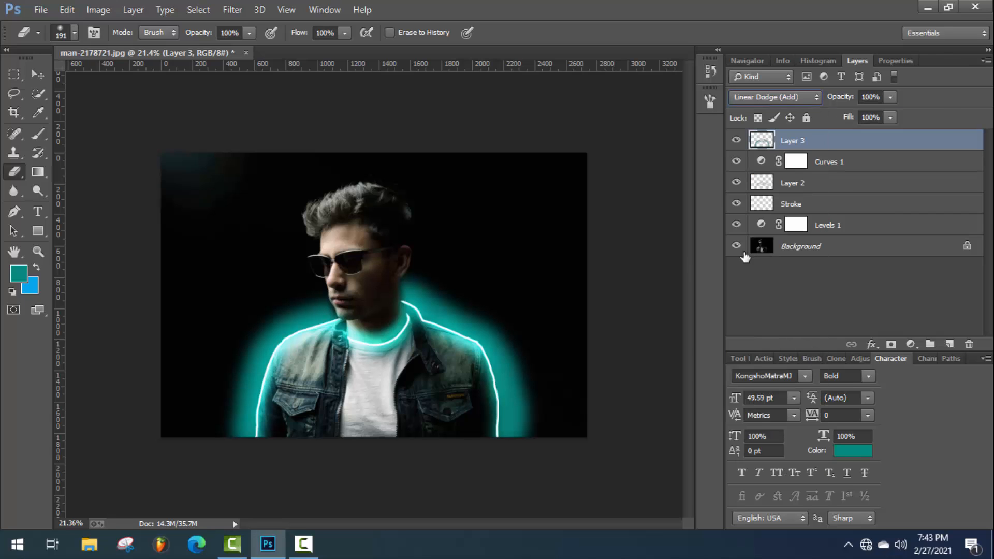
{"action": "left_click", "coordinate": [104, 13]}
{"action": "mouse_move", "coordinate": [118, 46]}
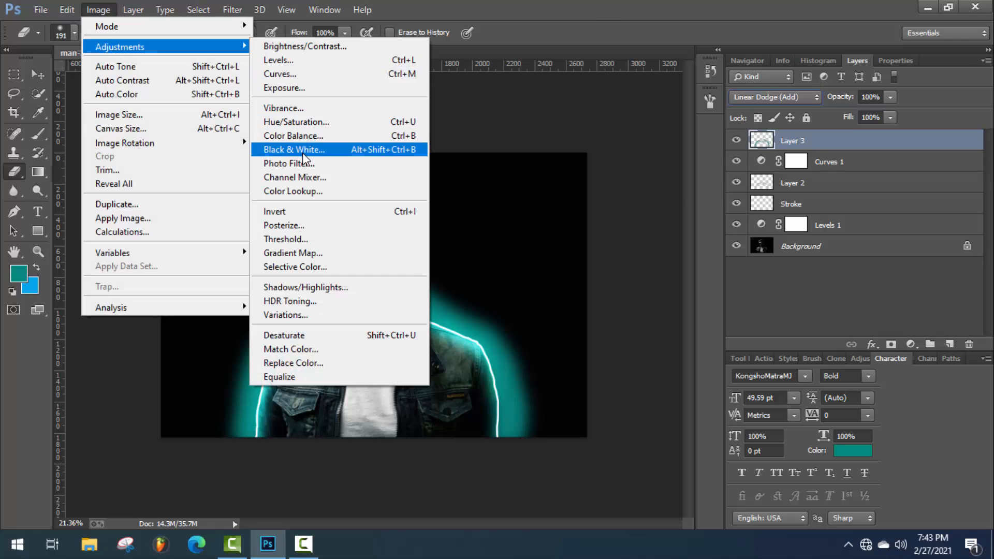
{"action": "left_click", "coordinate": [297, 122]}
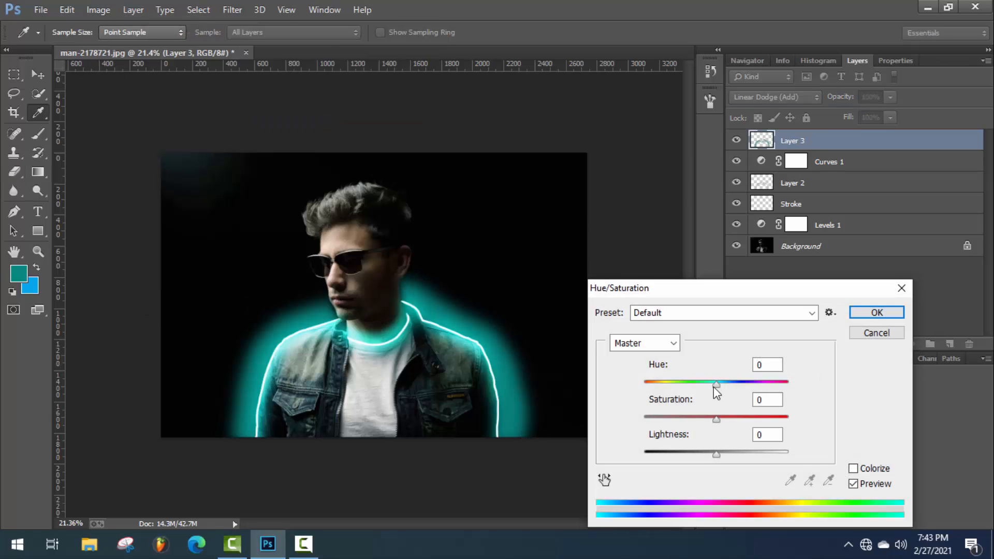
{"action": "left_click", "coordinate": [714, 385]}
{"action": "mouse_move", "coordinate": [716, 420]}
{"action": "left_mouse_down"}
{"action": "mouse_move", "coordinate": [683, 434]}
{"action": "mouse_move", "coordinate": [712, 428]}
{"action": "left_mouse_up"}
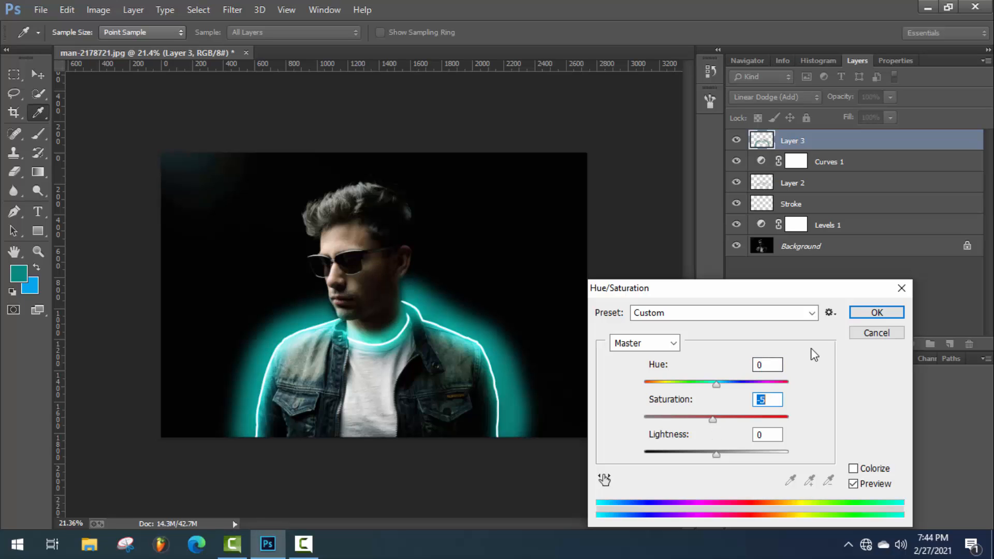
{"action": "left_click", "coordinate": [868, 316]}
{"action": "key", "text": "e"}
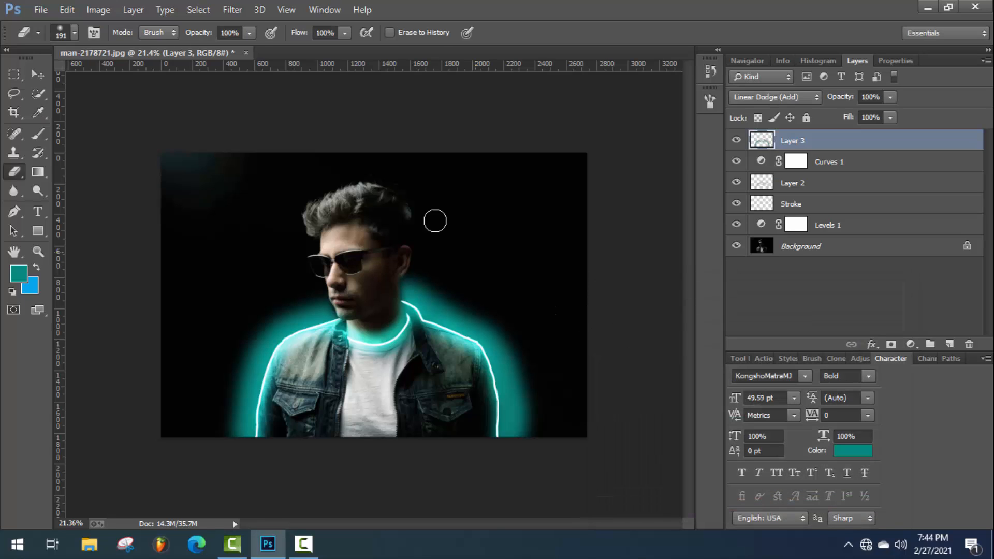
Step: Apply a Gaussian Blur with a 120.5-pixel radius to Layer 3
{"action": "left_click", "coordinate": [225, 11]}
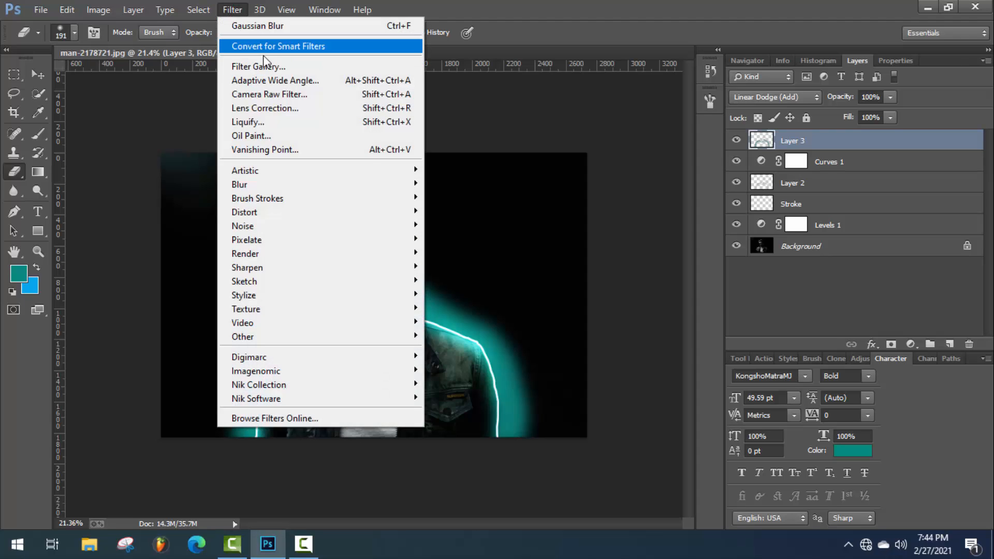
{"action": "mouse_move", "coordinate": [258, 185]}
{"action": "left_click", "coordinate": [481, 290]}
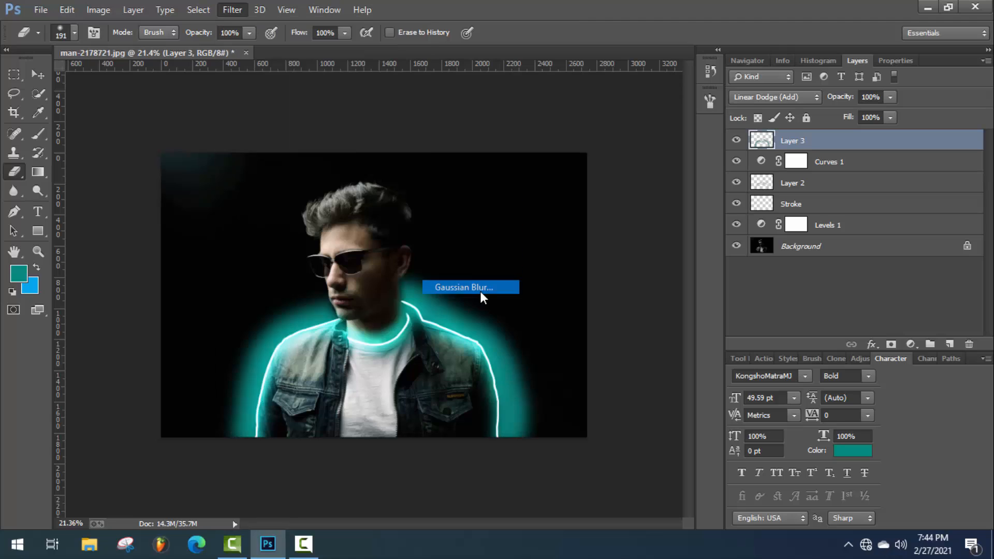
{"action": "left_click_drag", "start_coordinate": [793, 397], "coordinate": [819, 399]}
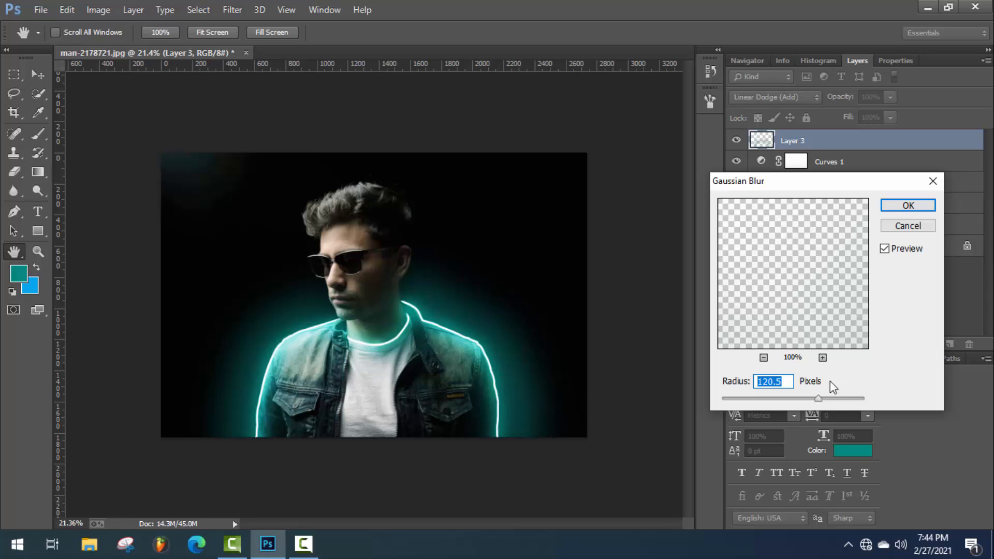
{"action": "left_click", "coordinate": [908, 206]}
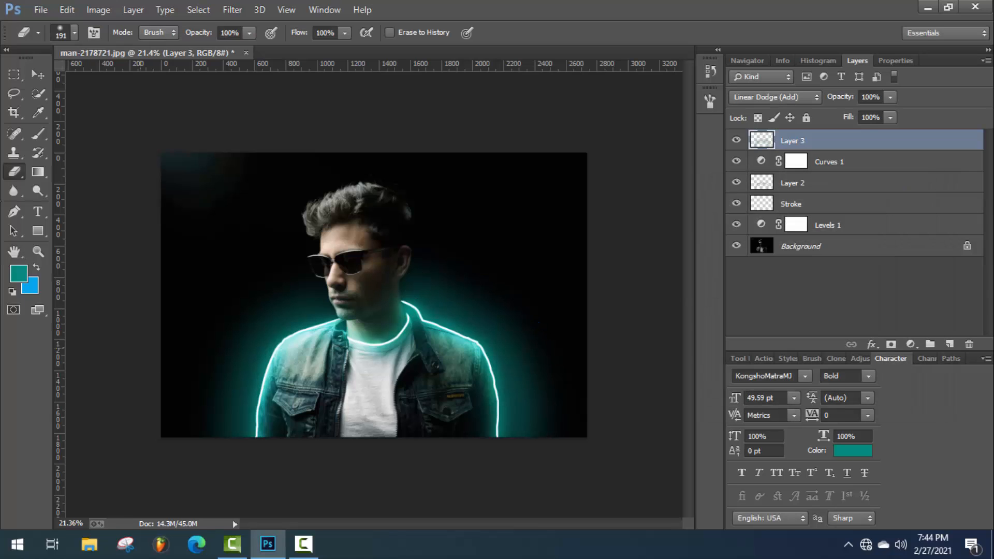
Step: Lightly erase Layer 3's glow over the shirt and jacket at 49% opacity, and set the eraser to 332 px and 12% opacity
{"action": "left_click", "coordinate": [249, 33]}
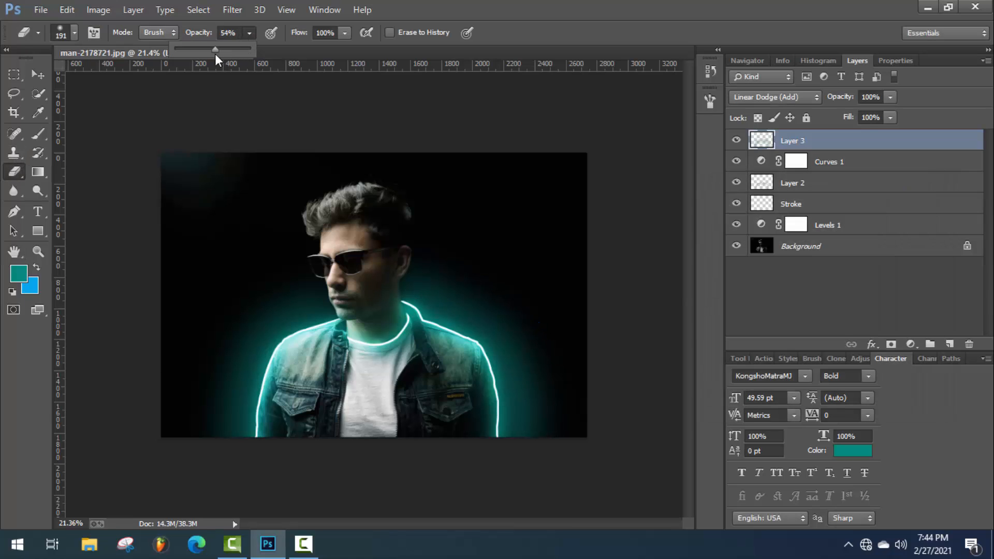
{"action": "left_click_drag", "start_coordinate": [365, 424], "coordinate": [359, 373]}
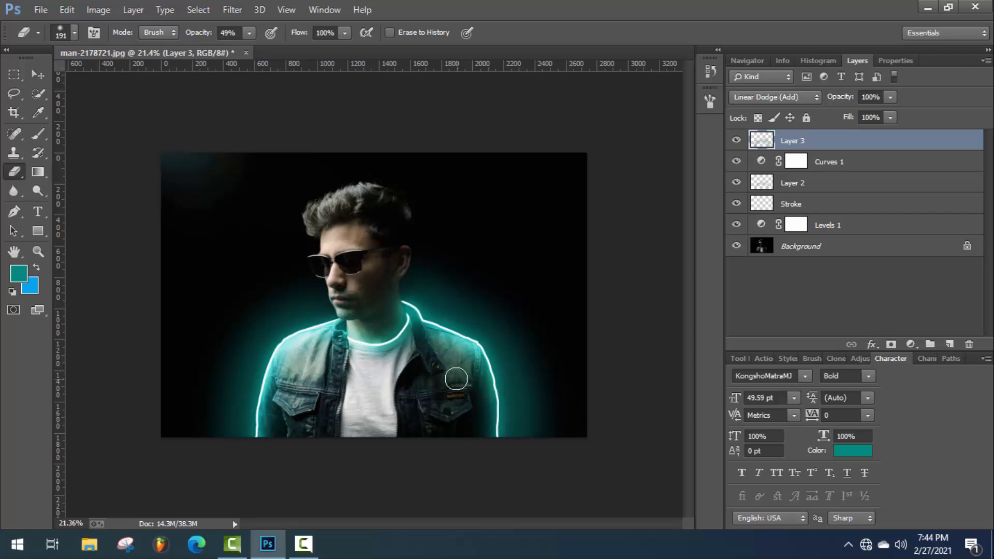
{"action": "right_click", "coordinate": [629, 188]}
{"action": "left_click", "coordinate": [411, 385]}
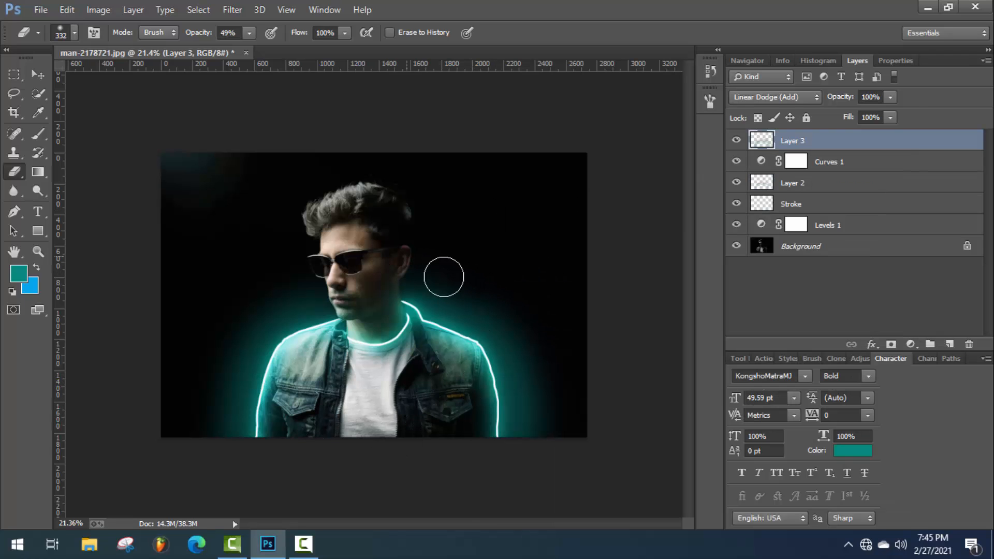
{"action": "left_click_drag", "start_coordinate": [250, 35], "coordinate": [245, 46]}
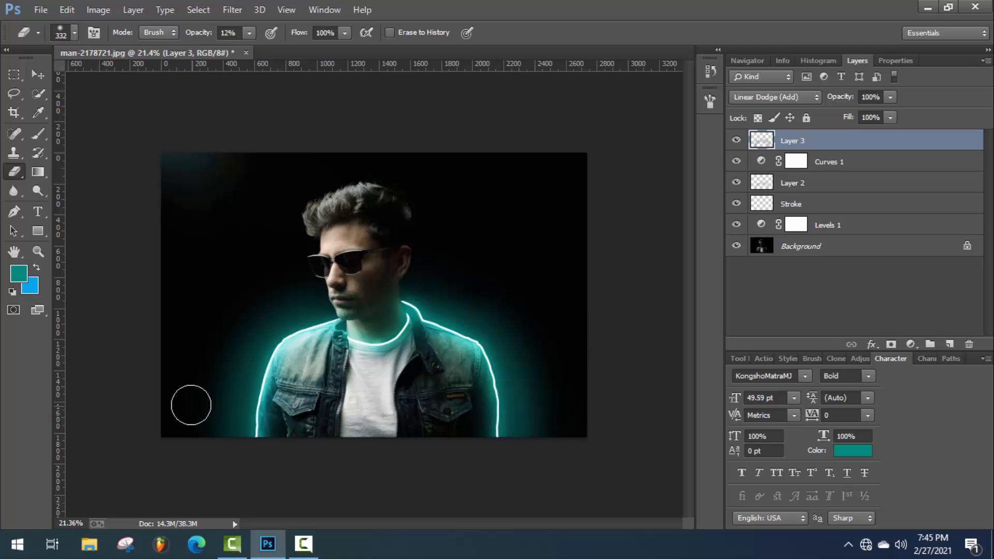
Step: Set the eraser to 9% opacity and add a Curves adjustment layer above Layer 3, shaped into a slight S-curve with three points
{"action": "left_click_drag", "start_coordinate": [249, 32], "coordinate": [245, 48]}
{"action": "left_click", "coordinate": [911, 345]}
{"action": "left_click", "coordinate": [860, 122]}
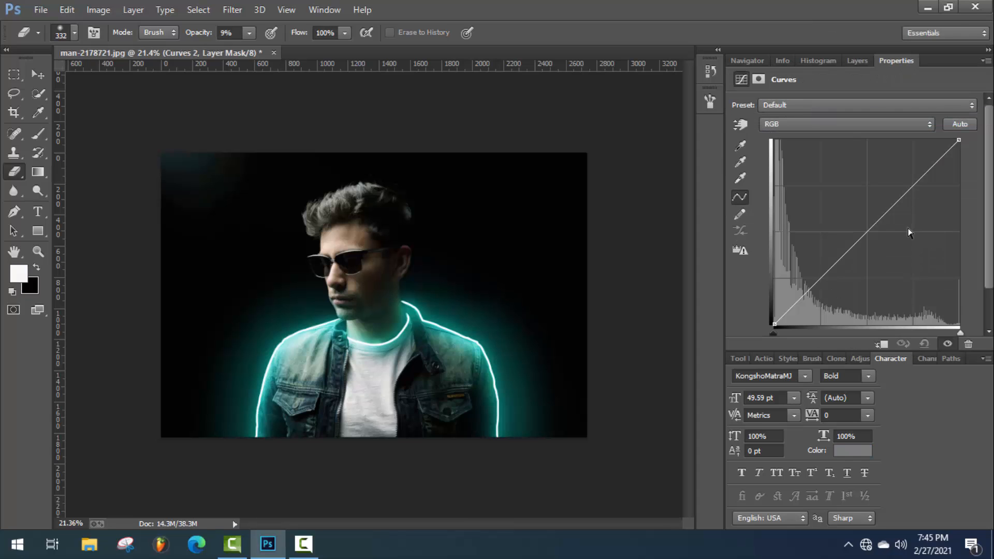
{"action": "left_click_drag", "start_coordinate": [914, 181], "coordinate": [912, 178]}
{"action": "mouse_move", "coordinate": [822, 277]}
{"action": "left_mouse_down"}
{"action": "mouse_move", "coordinate": [821, 288]}
{"action": "mouse_move", "coordinate": [819, 280]}
{"action": "left_mouse_up"}
{"action": "left_click_drag", "start_coordinate": [867, 230], "coordinate": [871, 233]}
{"action": "left_click", "coordinate": [913, 178]}
{"action": "left_click_drag", "start_coordinate": [820, 280], "coordinate": [820, 286]}
{"action": "left_click_drag", "start_coordinate": [869, 231], "coordinate": [869, 233]}
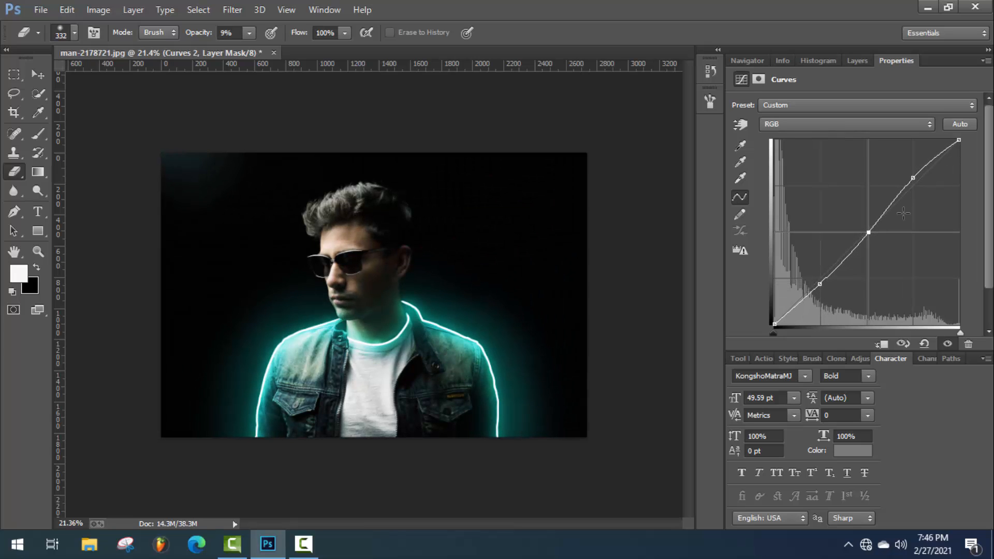
Step: Readjust the shadow, midtone and highlight points of Curves 2 so the curve runs almost straight along the diagonal
{"action": "left_click_drag", "start_coordinate": [915, 179], "coordinate": [917, 174]}
{"action": "left_click_drag", "start_coordinate": [869, 233], "coordinate": [864, 228]}
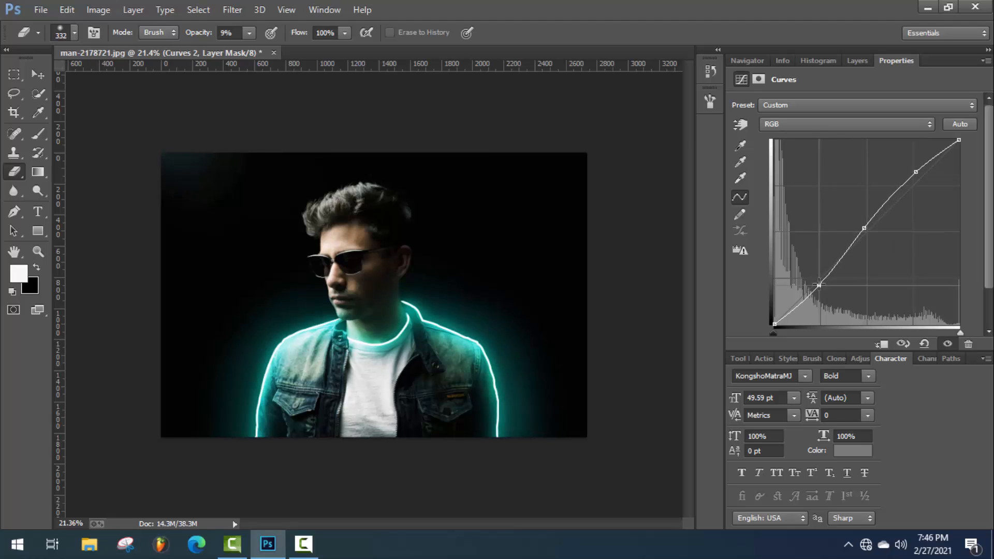
{"action": "left_click_drag", "start_coordinate": [819, 284], "coordinate": [808, 290]}
{"action": "left_click_drag", "start_coordinate": [865, 228], "coordinate": [869, 234]}
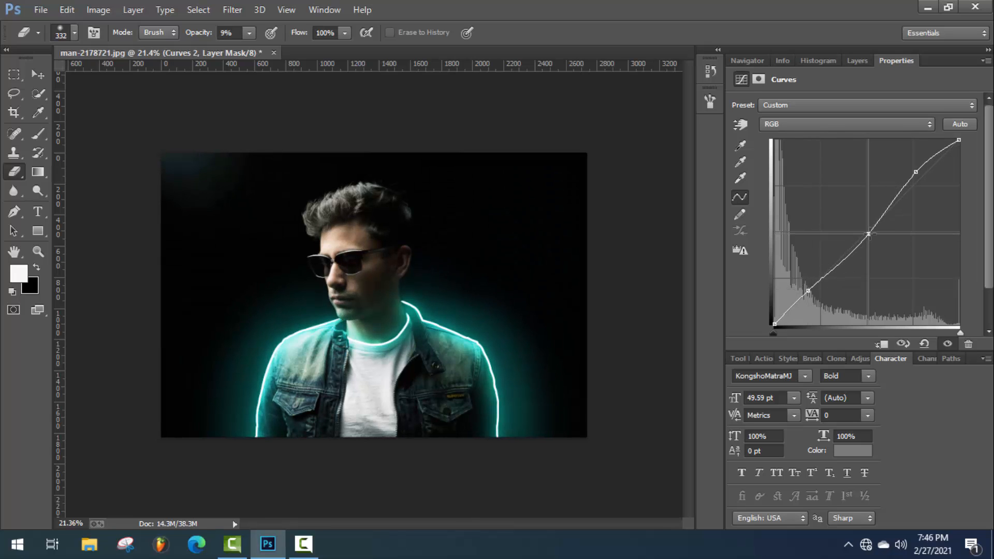
{"action": "left_click_drag", "start_coordinate": [916, 172], "coordinate": [918, 180]}
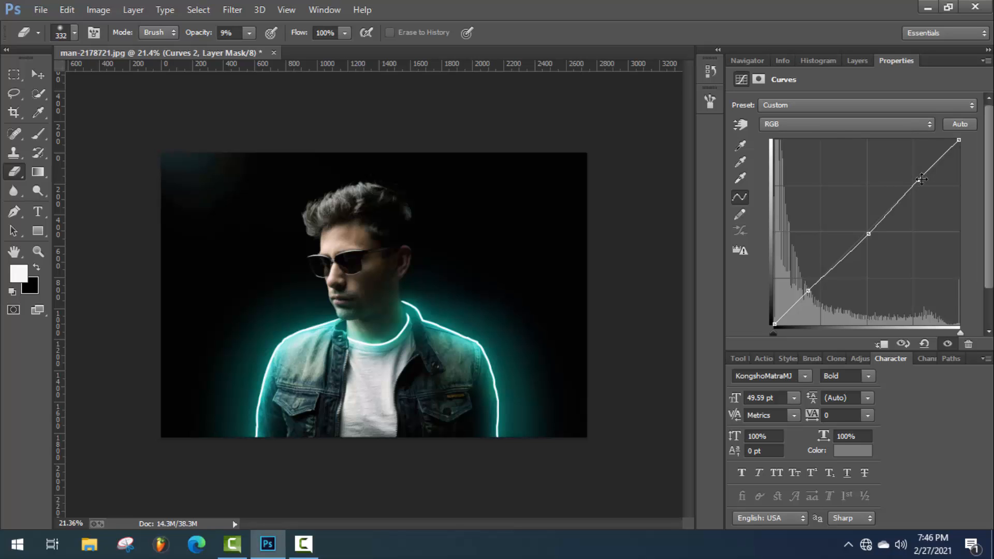
Step: Create a new layer above Curves 2 and set up a soft 55 px brush at 14% opacity and 0% hardness
{"action": "left_click", "coordinate": [857, 60]}
{"action": "scroll", "coordinate": [322, 392], "scroll_direction": "up", "scroll_amount": 5}
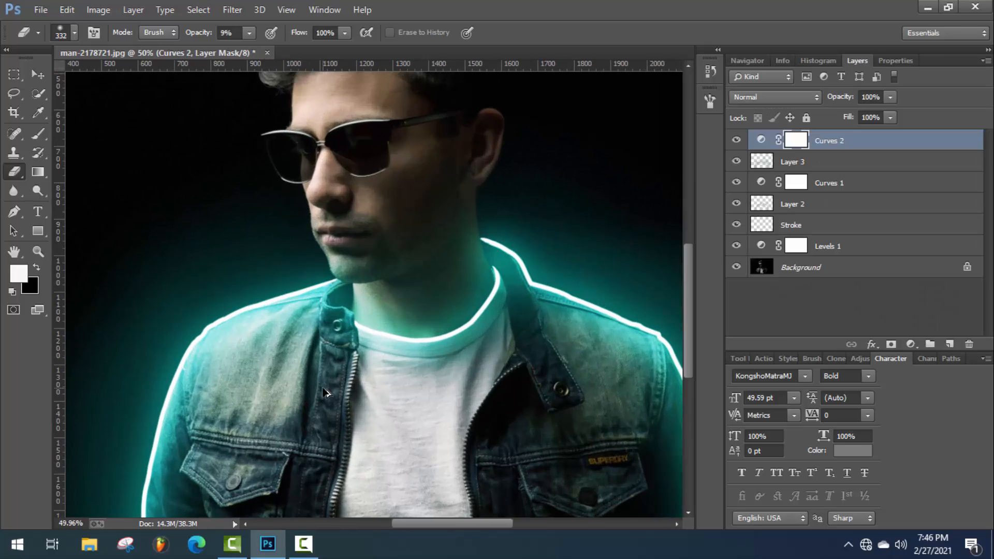
{"action": "scroll", "coordinate": [323, 389], "scroll_direction": "down", "scroll_amount": 4}
{"action": "scroll", "coordinate": [314, 304], "scroll_direction": "up", "scroll_amount": 4}
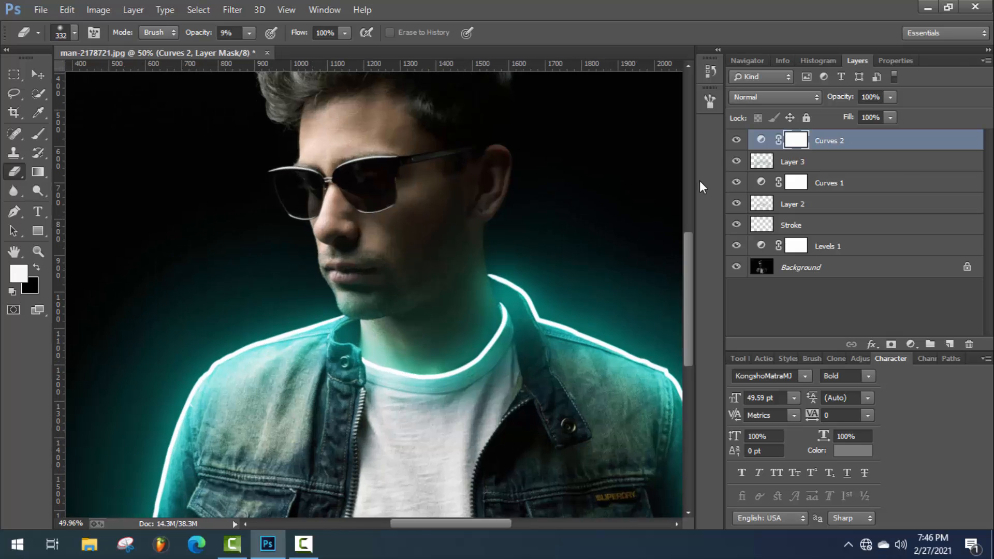
{"action": "left_click", "coordinate": [949, 344]}
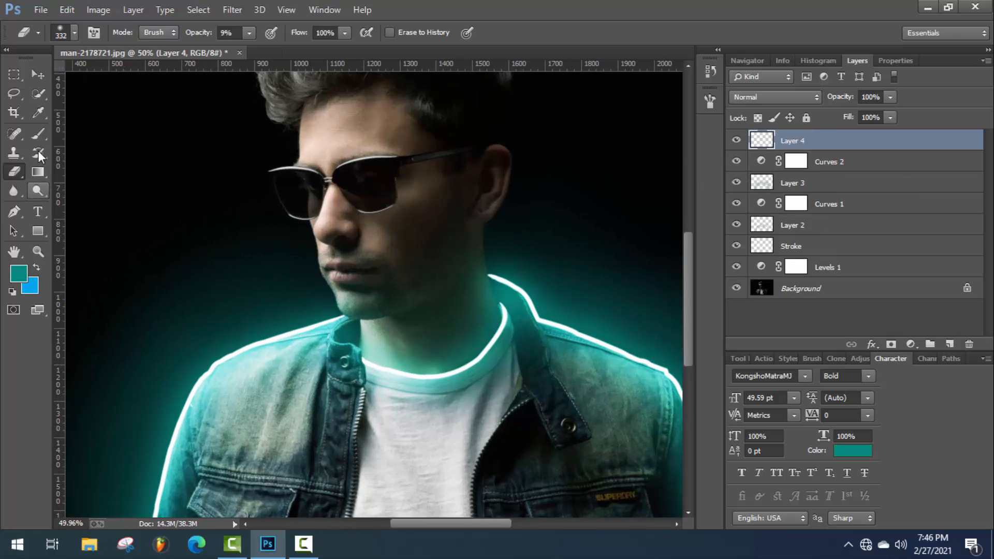
{"action": "left_click", "coordinate": [38, 133]}
{"action": "left_click", "coordinate": [305, 33]}
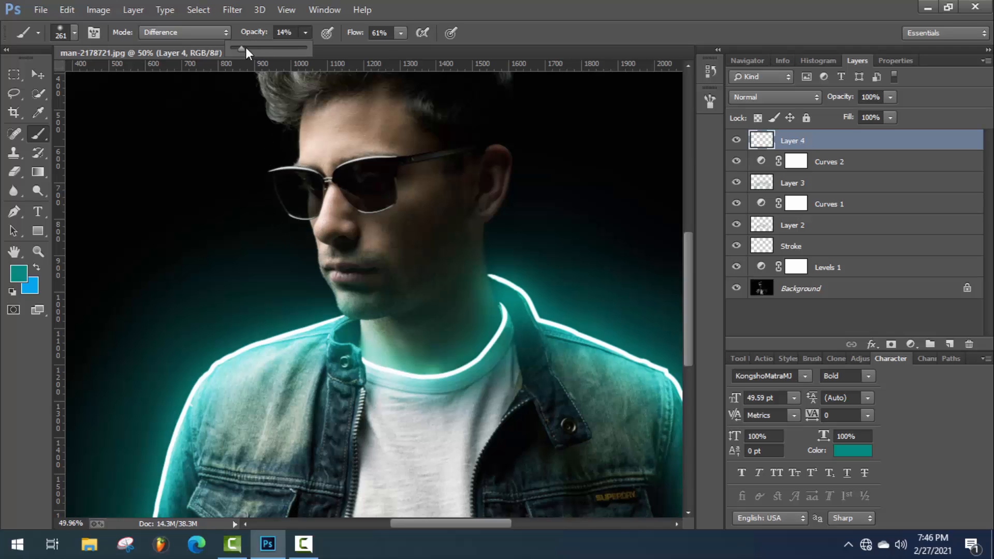
{"action": "left_click", "coordinate": [74, 32]}
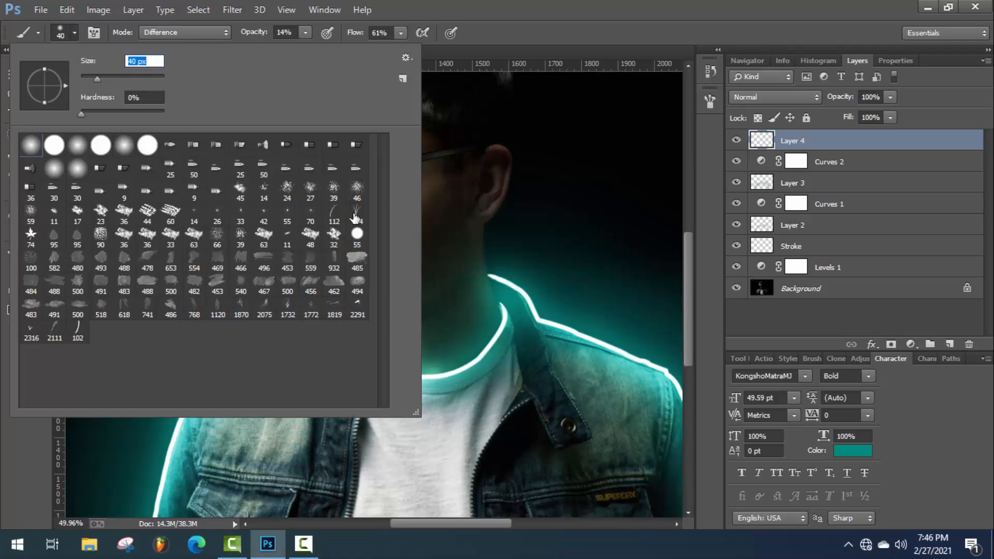
{"action": "left_click", "coordinate": [103, 79]}
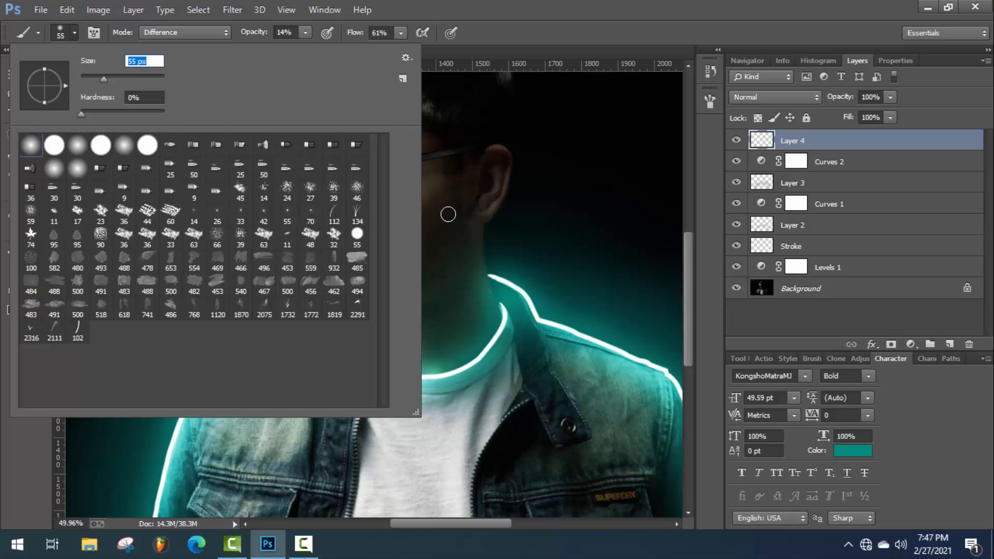
{"action": "left_click", "coordinate": [66, 39]}
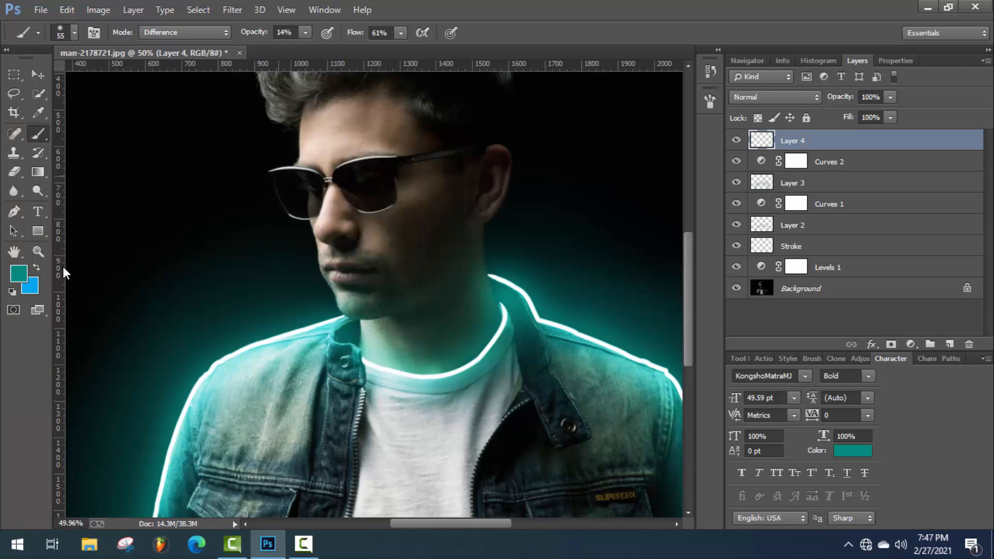
Step: Set the foreground color to the dark teal #066a64 sampled from the glow above the jacket's shoulder
{"action": "left_click", "coordinate": [25, 274]}
{"action": "left_click", "coordinate": [556, 320]}
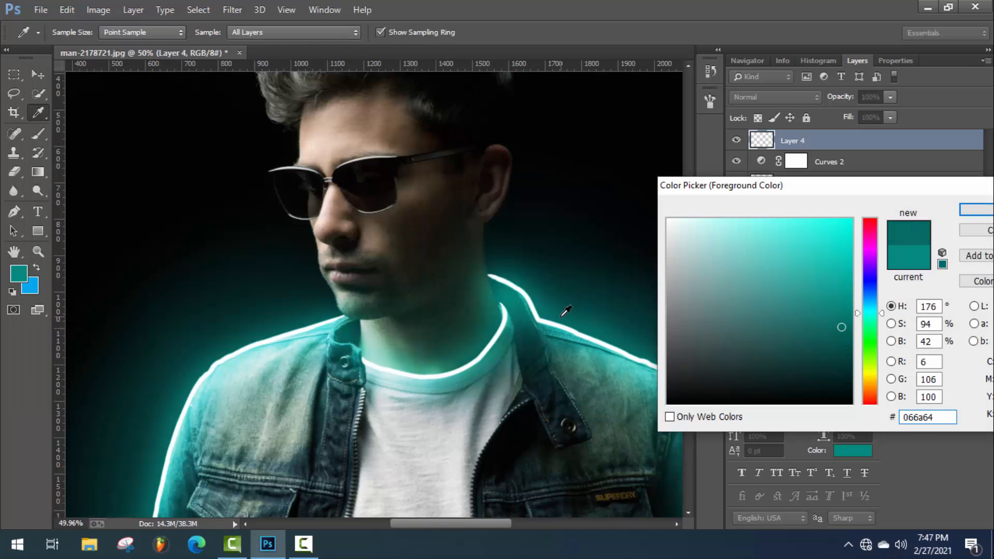
{"action": "left_click", "coordinate": [974, 208]}
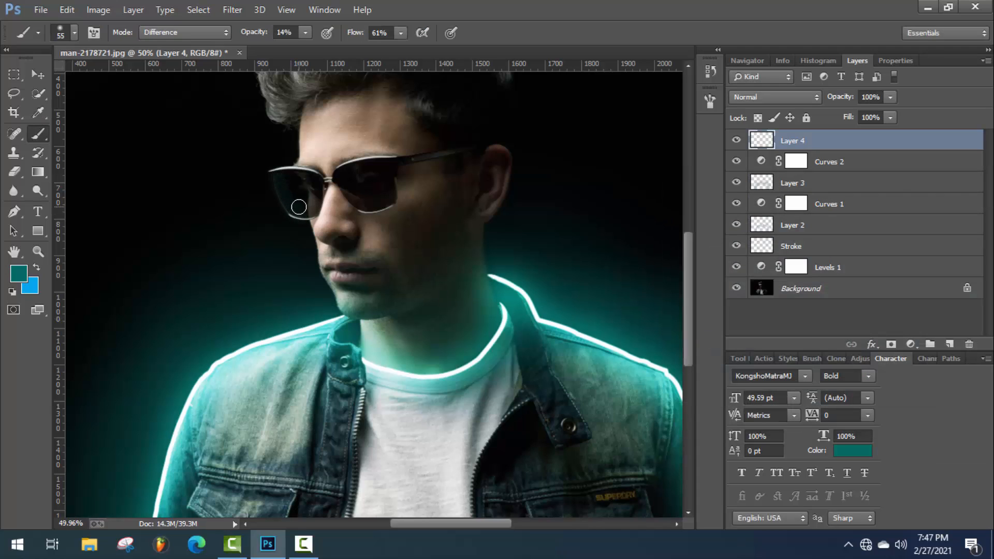
Step: Raise the brush opacity to 100% and paint teal over both sunglass lenses and the temple arm on Layer 4
{"action": "left_click_drag", "start_coordinate": [305, 32], "coordinate": [328, 55]}
{"action": "left_click", "coordinate": [280, 177]}
{"action": "left_click", "coordinate": [305, 32]}
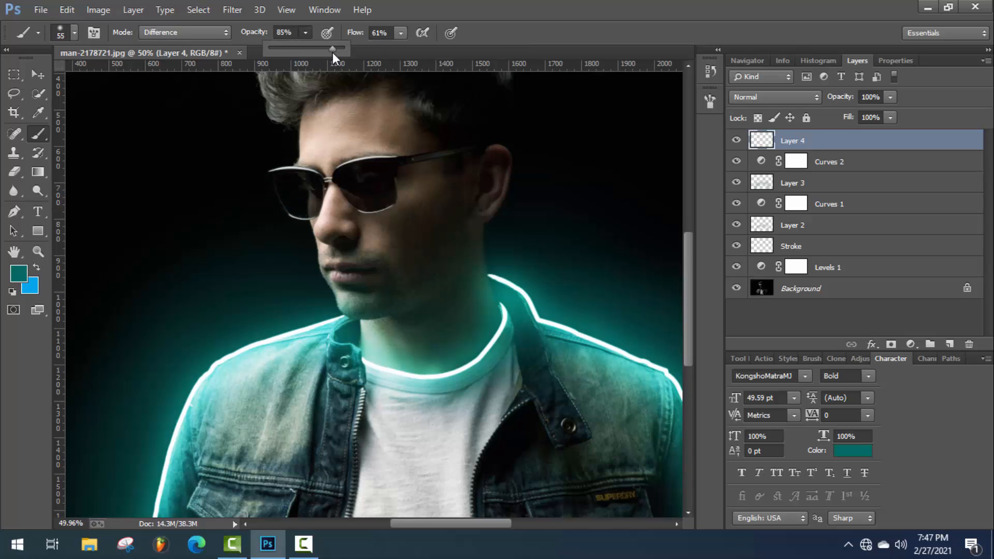
{"action": "mouse_move", "coordinate": [293, 181]}
{"action": "left_mouse_down"}
{"action": "mouse_move", "coordinate": [279, 196]}
{"action": "mouse_move", "coordinate": [303, 216]}
{"action": "mouse_move", "coordinate": [314, 213]}
{"action": "left_mouse_up"}
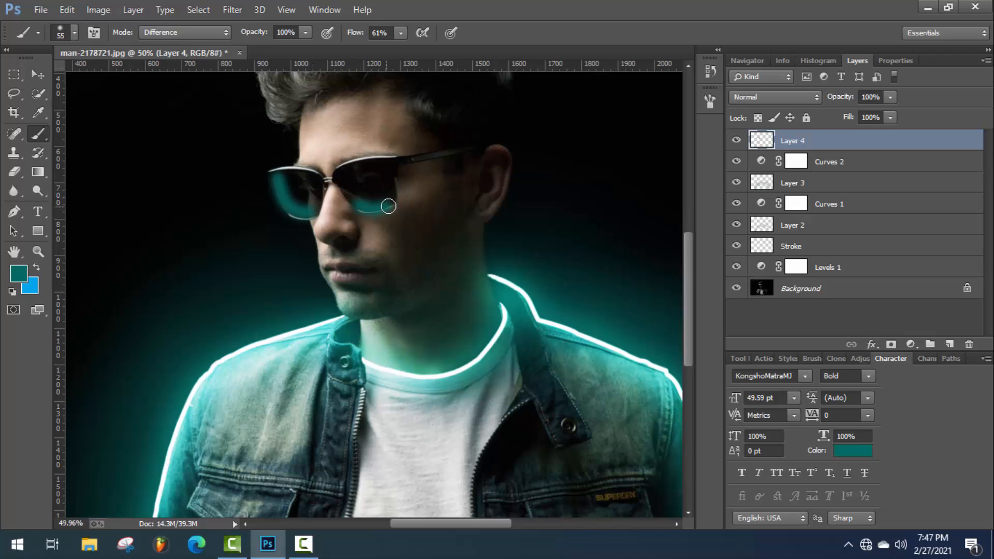
{"action": "mouse_move", "coordinate": [365, 204]}
{"action": "left_mouse_down"}
{"action": "mouse_move", "coordinate": [393, 200]}
{"action": "mouse_move", "coordinate": [390, 174]}
{"action": "mouse_move", "coordinate": [389, 198]}
{"action": "mouse_move", "coordinate": [372, 211]}
{"action": "mouse_move", "coordinate": [396, 201]}
{"action": "mouse_move", "coordinate": [391, 179]}
{"action": "mouse_move", "coordinate": [364, 206]}
{"action": "left_mouse_up"}
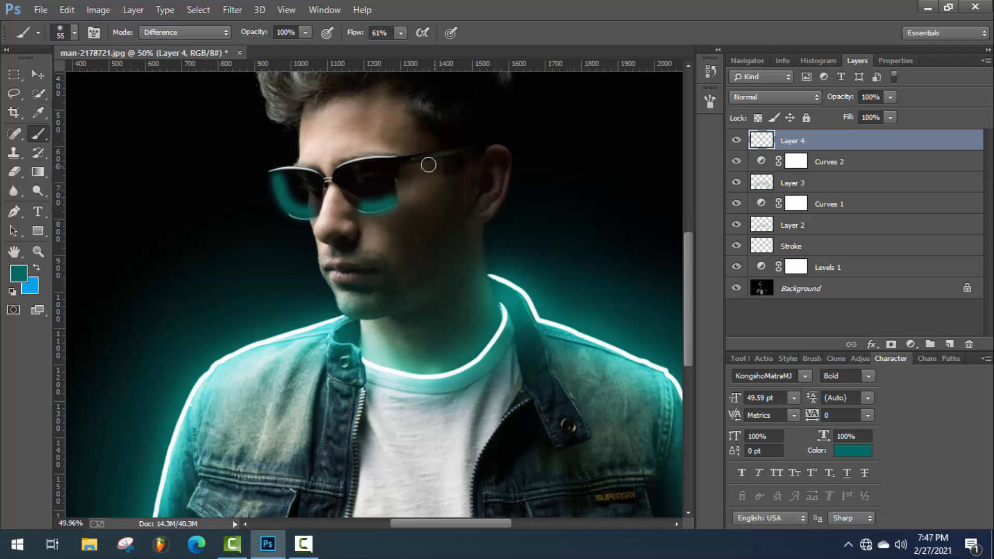
{"action": "left_click_drag", "start_coordinate": [411, 163], "coordinate": [474, 147]}
Step: Enlarge the brush to 156 px and paint teal over the side and top of the man's hair on Layer 4
{"action": "scroll", "coordinate": [523, 186], "scroll_direction": "up", "scroll_amount": 3}
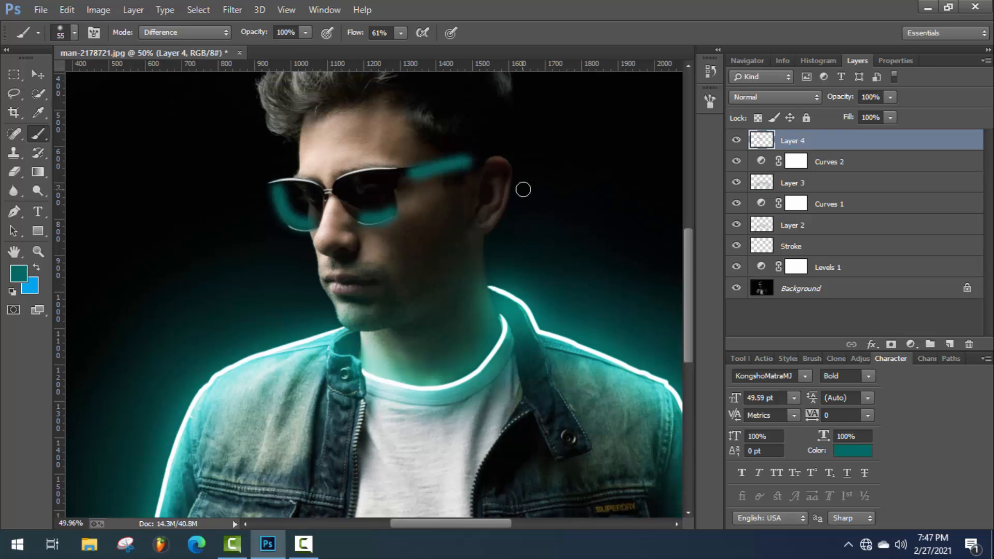
{"action": "right_click", "coordinate": [470, 157]}
{"action": "left_click_drag", "start_coordinate": [573, 200], "coordinate": [591, 193]}
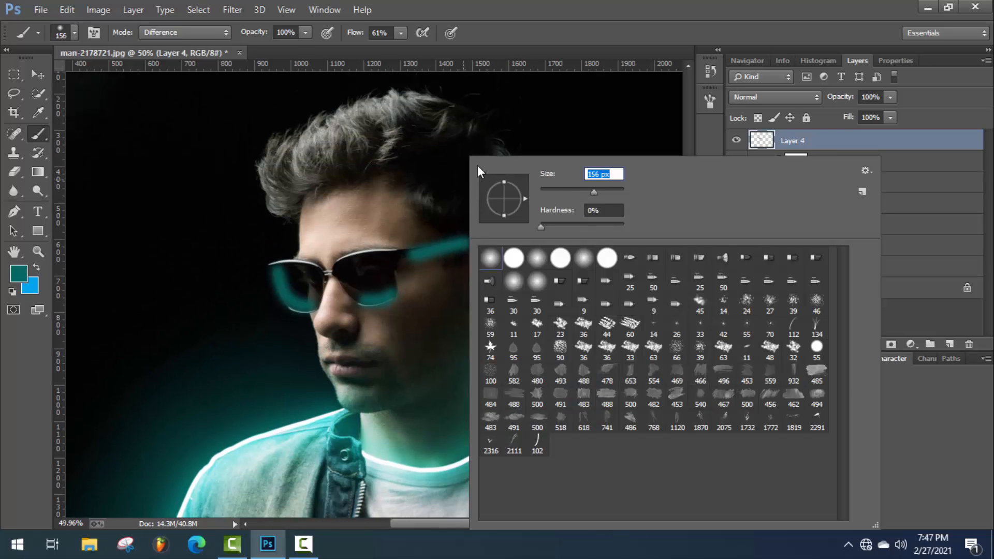
{"action": "left_click_drag", "start_coordinate": [456, 179], "coordinate": [483, 219]}
{"action": "key", "text": "ctrl+z"}
{"action": "mouse_move", "coordinate": [488, 154]}
{"action": "left_mouse_down"}
{"action": "mouse_move", "coordinate": [435, 191]}
{"action": "mouse_move", "coordinate": [471, 216]}
{"action": "mouse_move", "coordinate": [491, 195]}
{"action": "mouse_move", "coordinate": [491, 165]}
{"action": "mouse_move", "coordinate": [462, 200]}
{"action": "mouse_move", "coordinate": [319, 143]}
{"action": "mouse_move", "coordinate": [395, 104]}
{"action": "left_mouse_up"}
Step: Set Layer 4's blending mode to Linear Dodge (Add) and lower its opacity to 40%
{"action": "scroll", "coordinate": [415, 195], "scroll_direction": "down", "scroll_amount": 1}
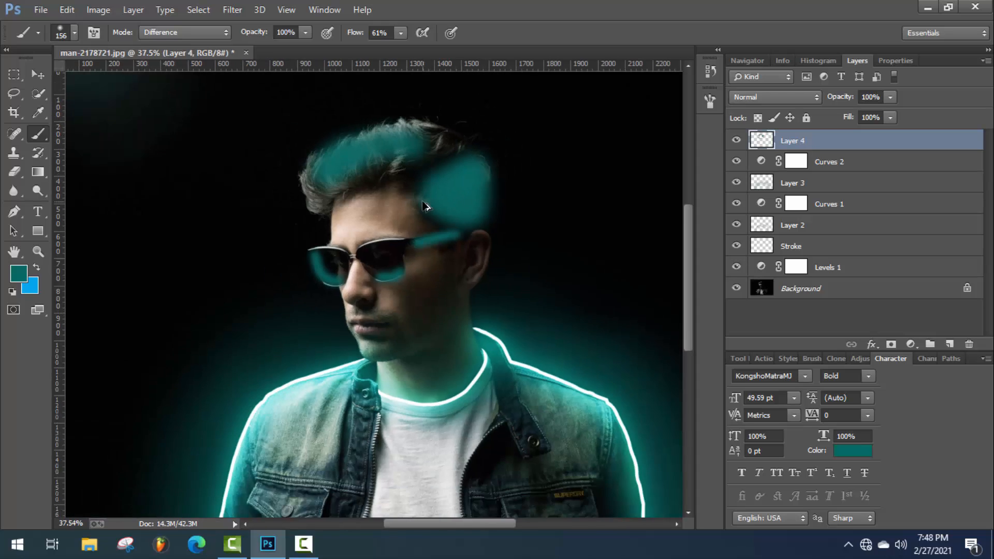
{"action": "scroll", "coordinate": [424, 206], "scroll_direction": "down", "scroll_amount": 1}
{"action": "left_click", "coordinate": [801, 96]}
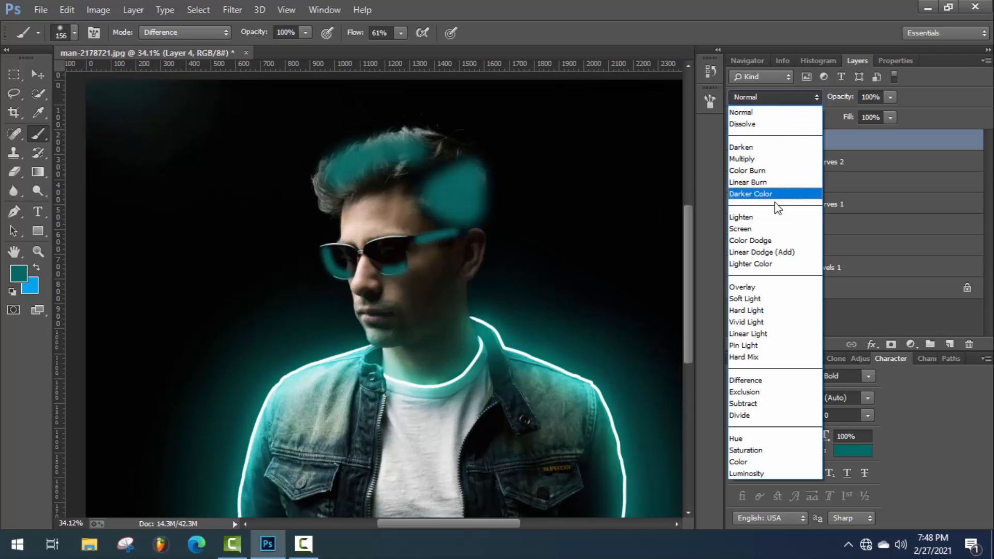
{"action": "left_click", "coordinate": [797, 98]}
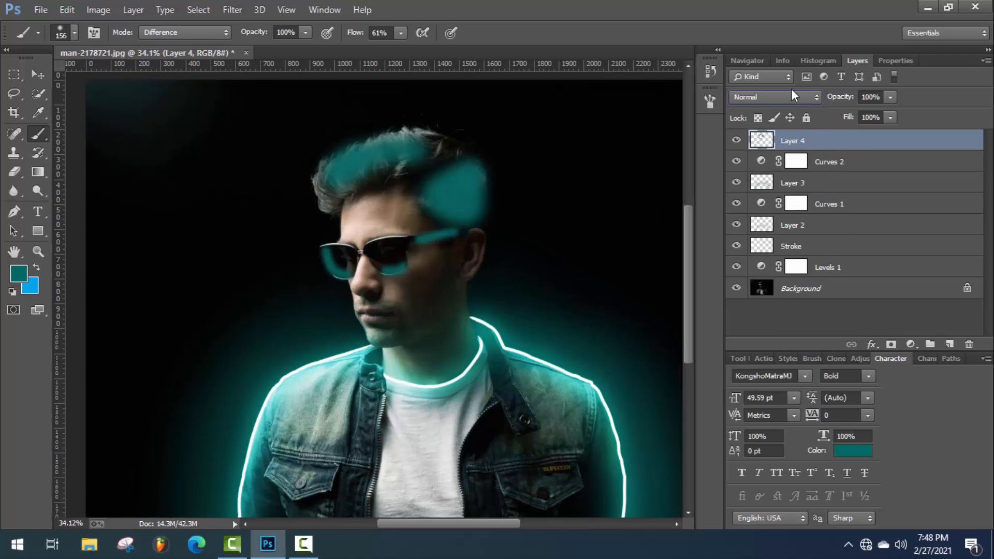
{"action": "left_click", "coordinate": [791, 96]}
{"action": "left_click", "coordinate": [763, 259]}
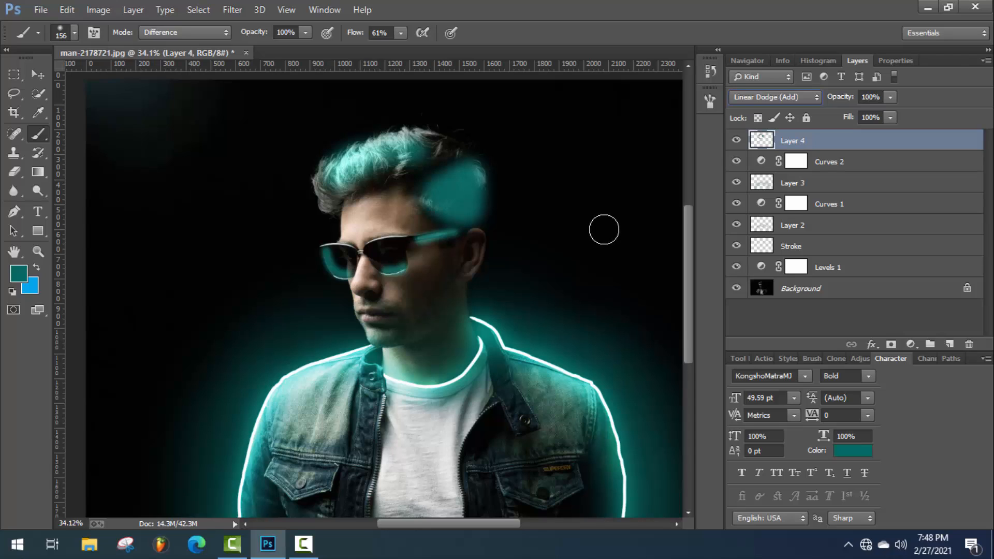
{"action": "left_click", "coordinate": [890, 99]}
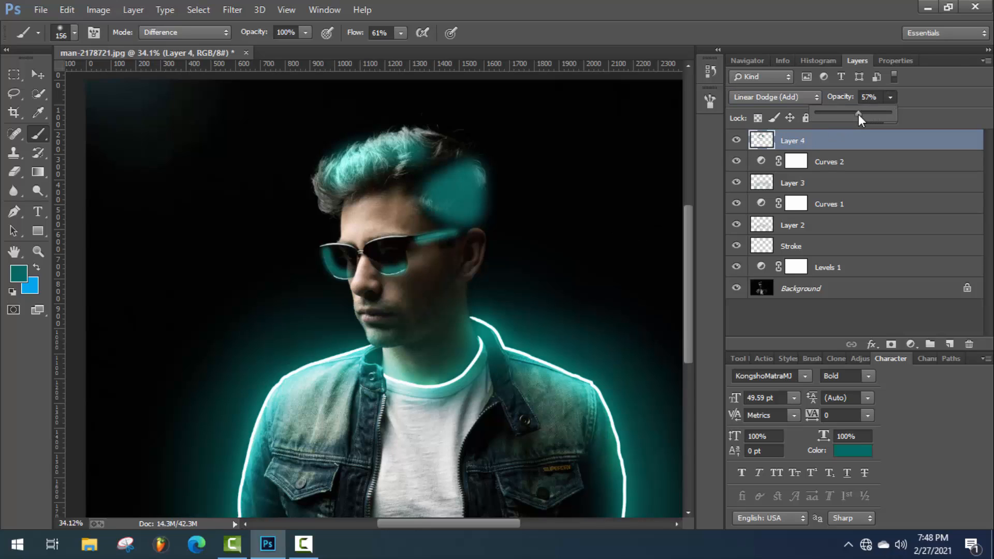
{"action": "left_click_drag", "start_coordinate": [858, 115], "coordinate": [848, 115]}
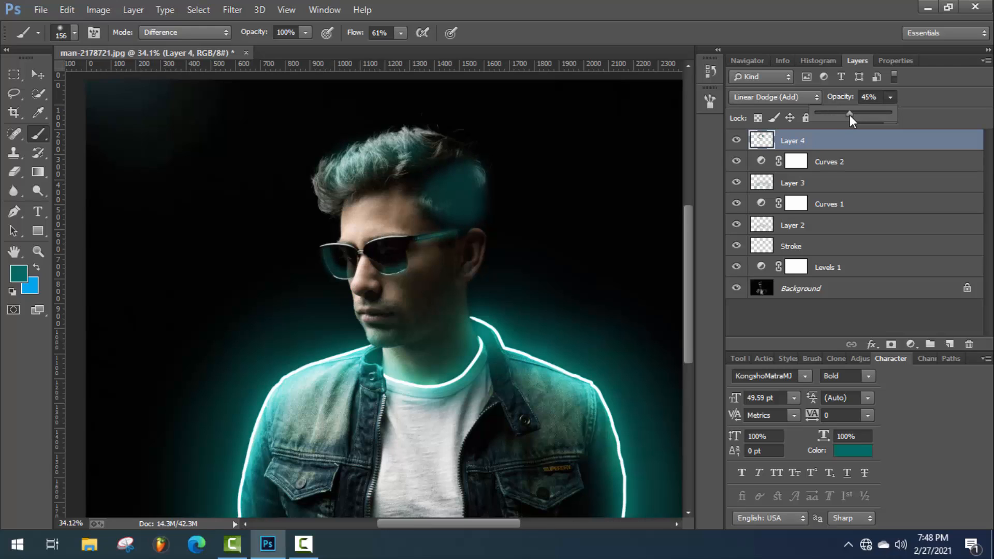
Step: Soften Layer 4's teal over the hair with a 170 px eraser at 9% opacity, and set the layer's opacity to 38%
{"action": "left_click", "coordinate": [14, 172]}
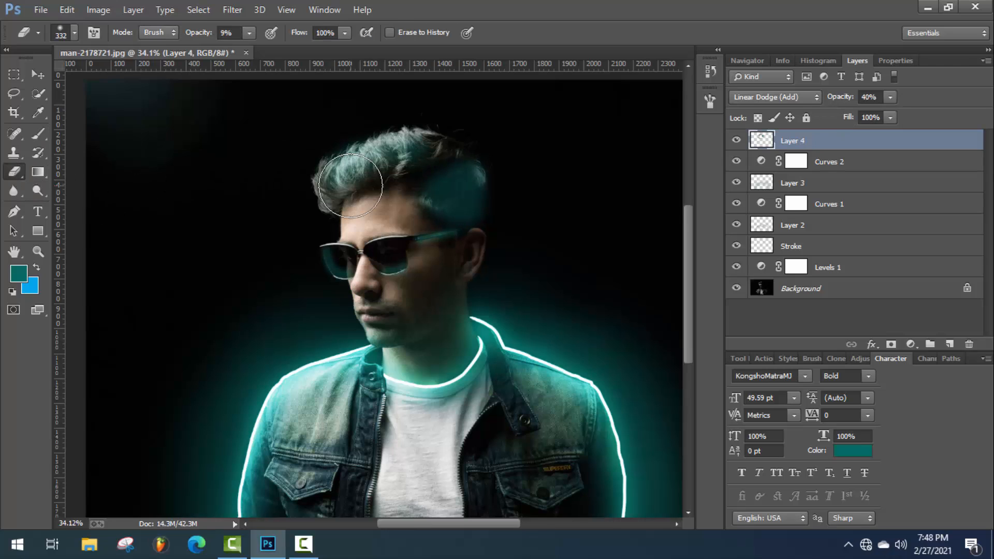
{"action": "right_click", "coordinate": [329, 124]}
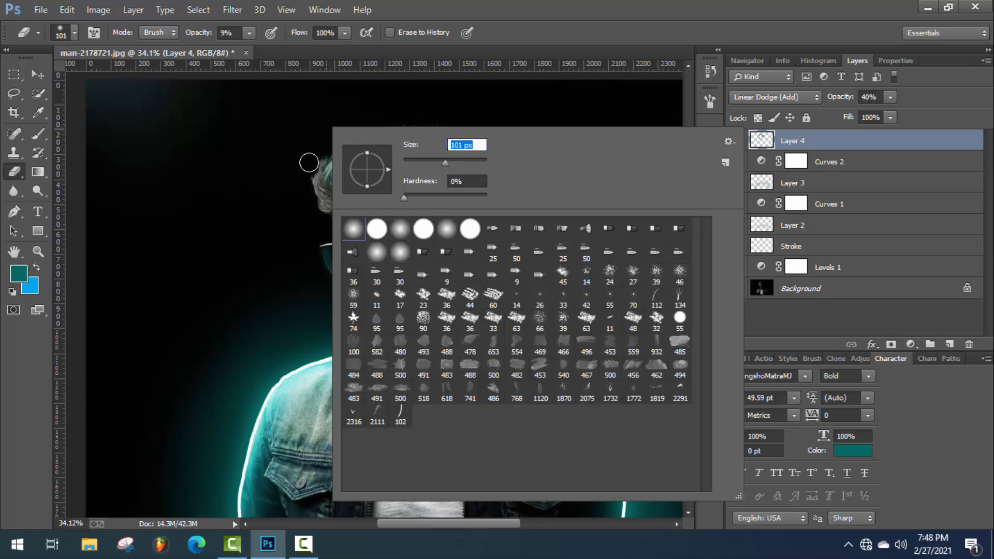
{"action": "left_click", "coordinate": [235, 197]}
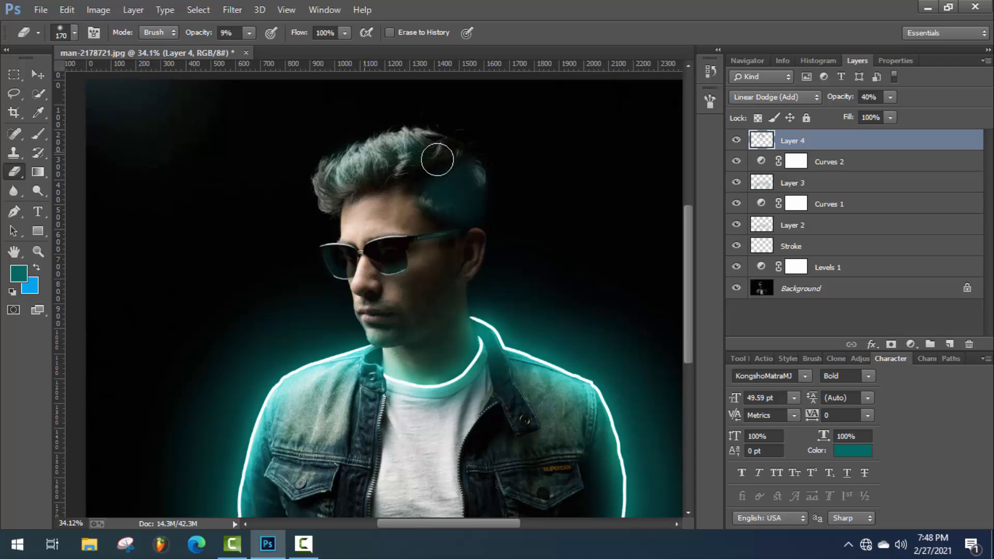
{"action": "left_click_drag", "start_coordinate": [899, 114], "coordinate": [895, 124]}
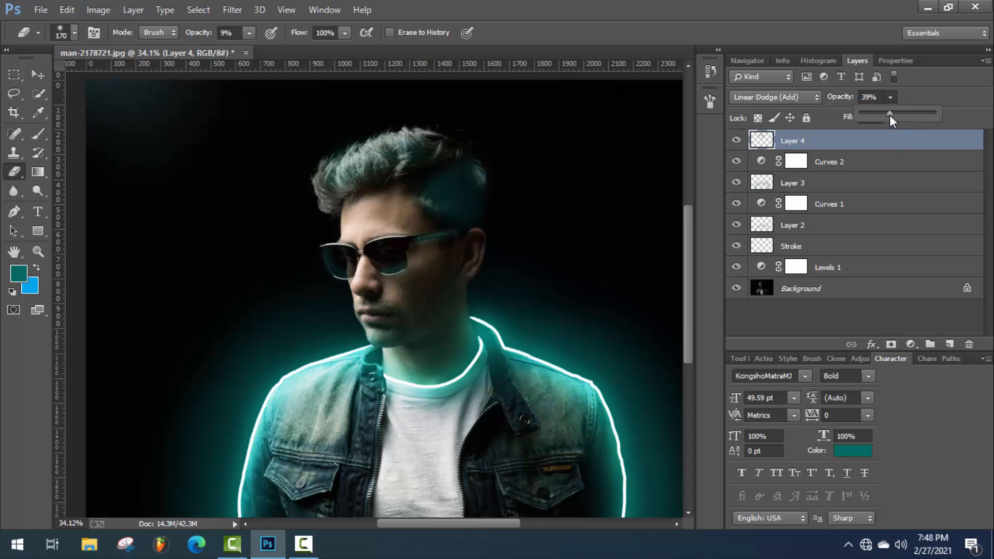
{"action": "left_click", "coordinate": [472, 239]}
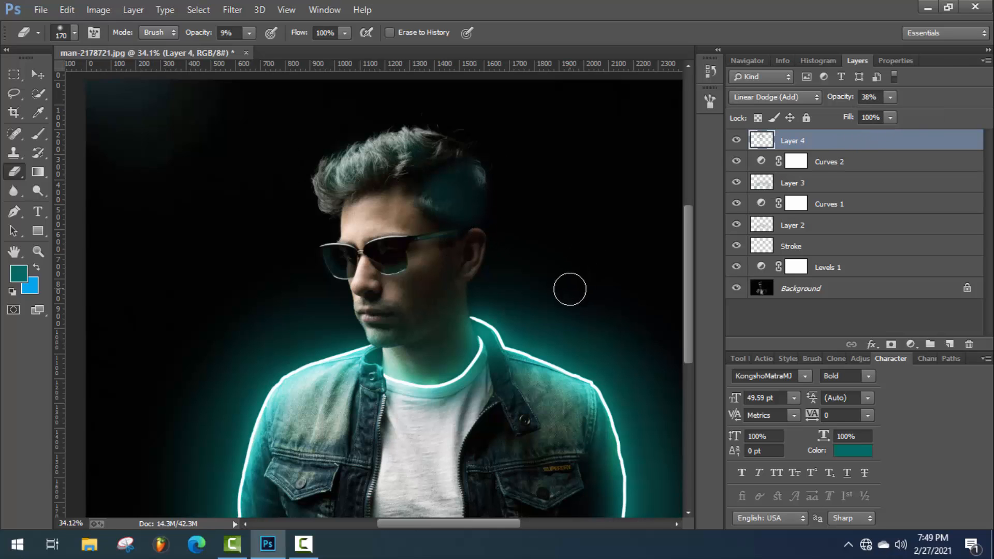
Step: Add a Levels adjustment layer above Layer 4 with the white input level at 235 and midtones at 0.86
{"action": "scroll", "coordinate": [517, 306], "scroll_direction": "down", "scroll_amount": 2}
{"action": "scroll", "coordinate": [376, 366], "scroll_direction": "down", "scroll_amount": 1}
{"action": "scroll", "coordinate": [376, 365], "scroll_direction": "up", "scroll_amount": 3}
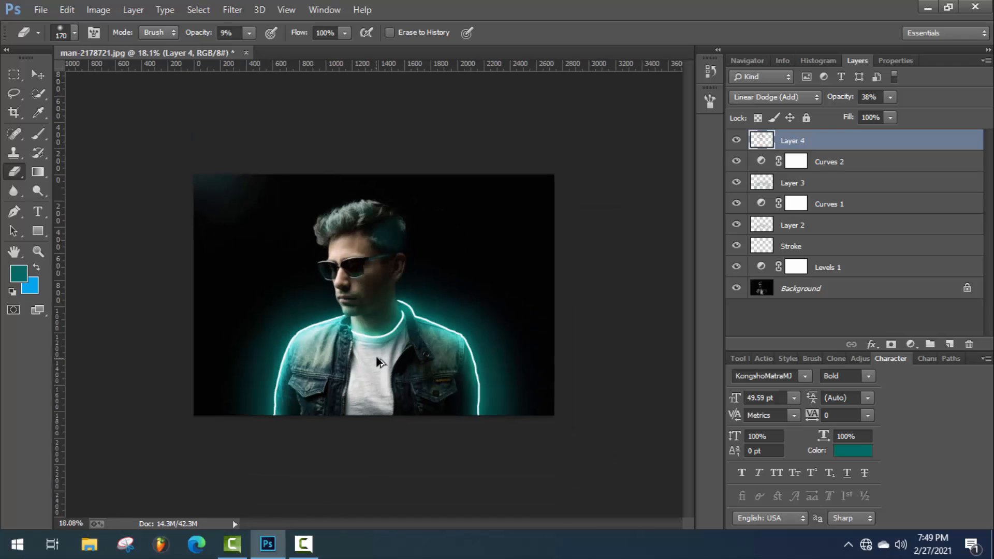
{"action": "scroll", "coordinate": [382, 358], "scroll_direction": "down", "scroll_amount": 5}
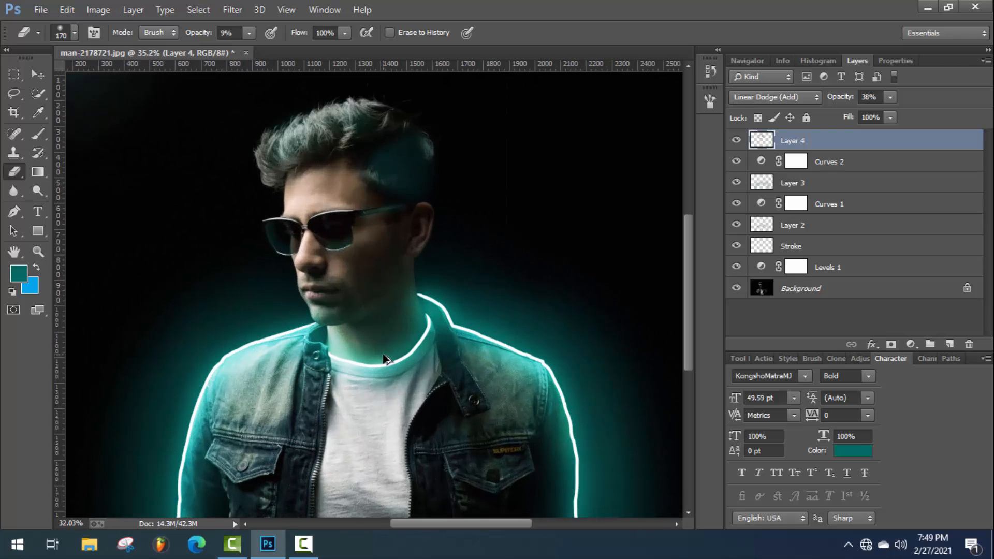
{"action": "scroll", "coordinate": [392, 361], "scroll_direction": "up", "scroll_amount": 3}
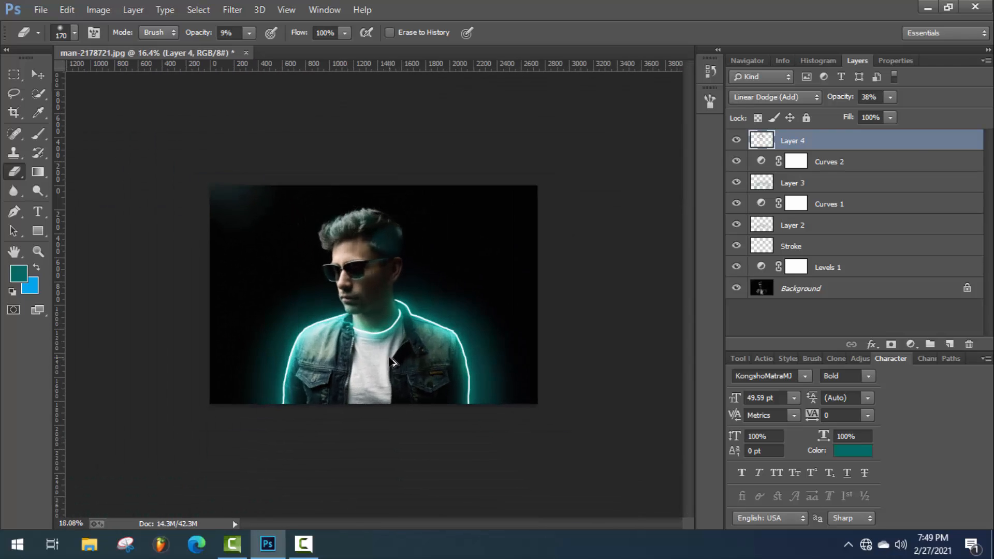
{"action": "left_click", "coordinate": [910, 345]}
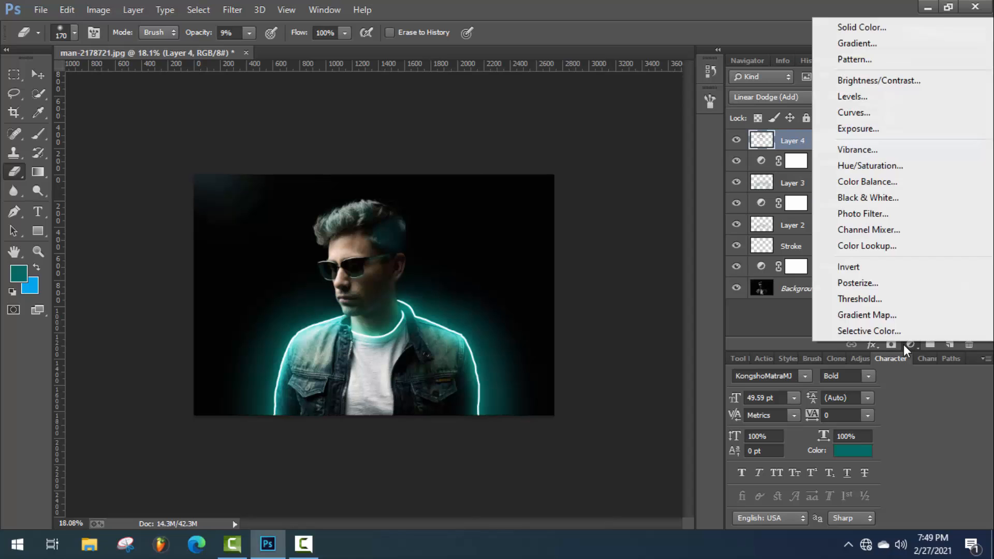
{"action": "left_click", "coordinate": [854, 97]}
{"action": "left_click_drag", "start_coordinate": [940, 209], "coordinate": [933, 210]}
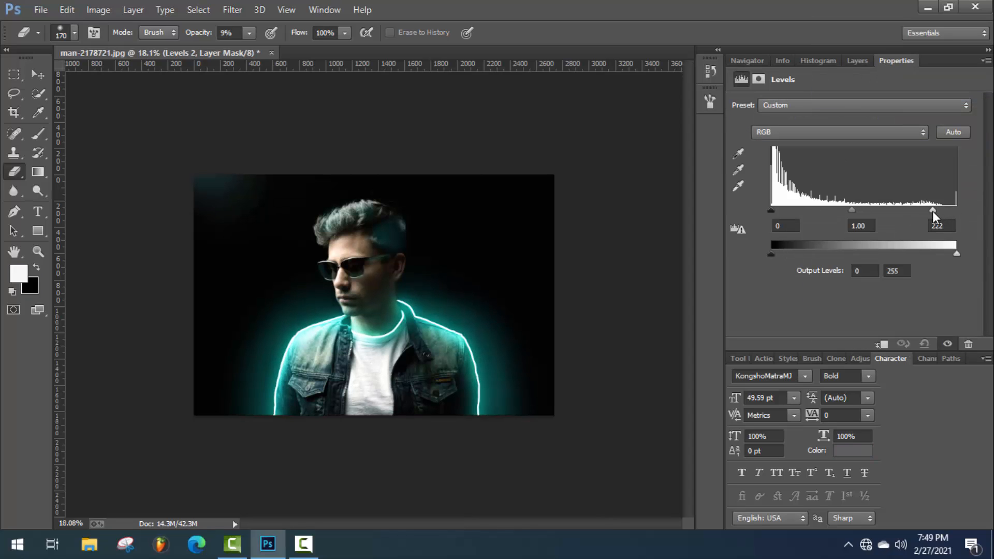
{"action": "mouse_move", "coordinate": [857, 210]}
{"action": "left_mouse_down"}
{"action": "mouse_move", "coordinate": [839, 213]}
{"action": "mouse_move", "coordinate": [868, 211]}
{"action": "left_mouse_up"}
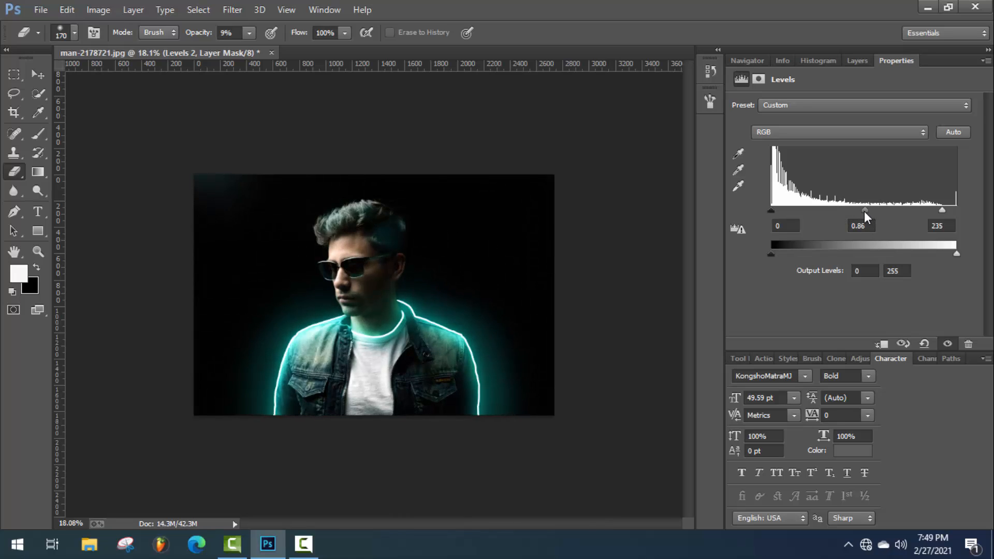
Step: Lightly erase Layer 4's teal from the side and front of the hair with the 170 px eraser at 9% opacity
{"action": "left_click", "coordinate": [857, 60]}
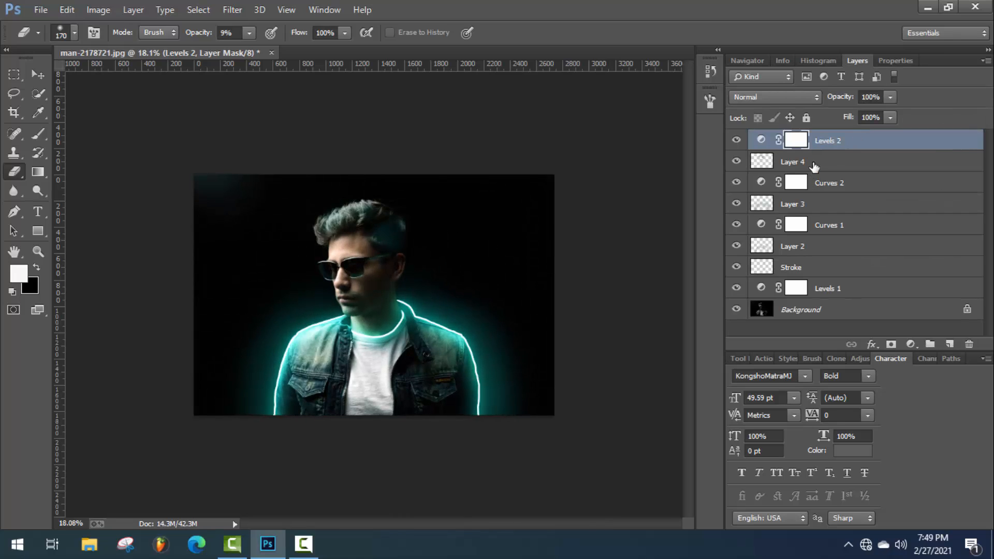
{"action": "left_click", "coordinate": [813, 163]}
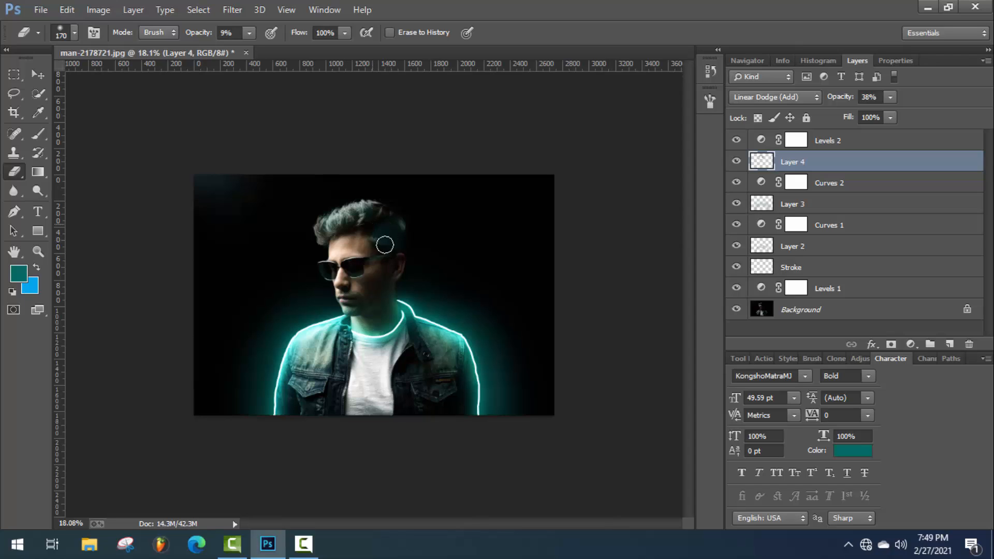
{"action": "mouse_move", "coordinate": [385, 245]}
{"action": "left_mouse_down"}
{"action": "mouse_move", "coordinate": [404, 258]}
{"action": "mouse_move", "coordinate": [388, 222]}
{"action": "mouse_move", "coordinate": [380, 247]}
{"action": "mouse_move", "coordinate": [383, 228]}
{"action": "mouse_move", "coordinate": [389, 248]}
{"action": "mouse_move", "coordinate": [399, 212]}
{"action": "mouse_move", "coordinate": [402, 243]}
{"action": "mouse_move", "coordinate": [383, 247]}
{"action": "mouse_move", "coordinate": [387, 269]}
{"action": "mouse_move", "coordinate": [374, 225]}
{"action": "mouse_move", "coordinate": [339, 227]}
{"action": "left_mouse_up"}
{"action": "scroll", "coordinate": [500, 326], "scroll_direction": "up", "scroll_amount": 2}
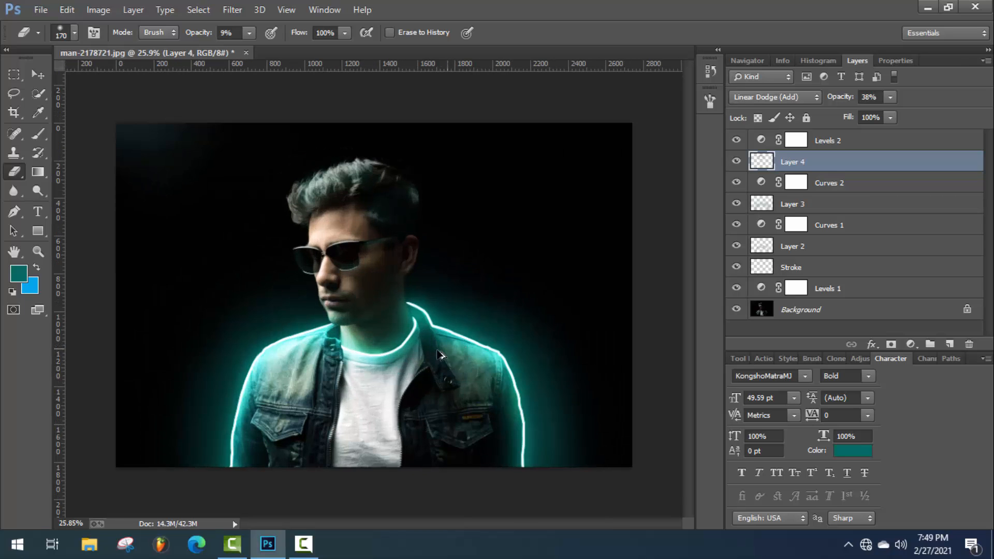
{"action": "scroll", "coordinate": [422, 354], "scroll_direction": "down", "scroll_amount": 3}
{"action": "scroll", "coordinate": [422, 354], "scroll_direction": "up", "scroll_amount": 2}
{"action": "scroll", "coordinate": [422, 353], "scroll_direction": "down", "scroll_amount": 1}
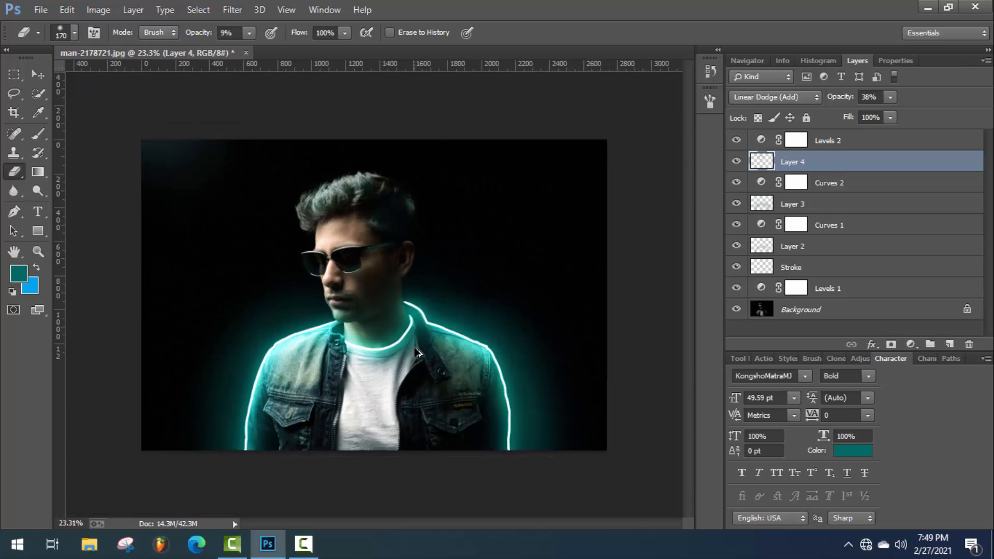